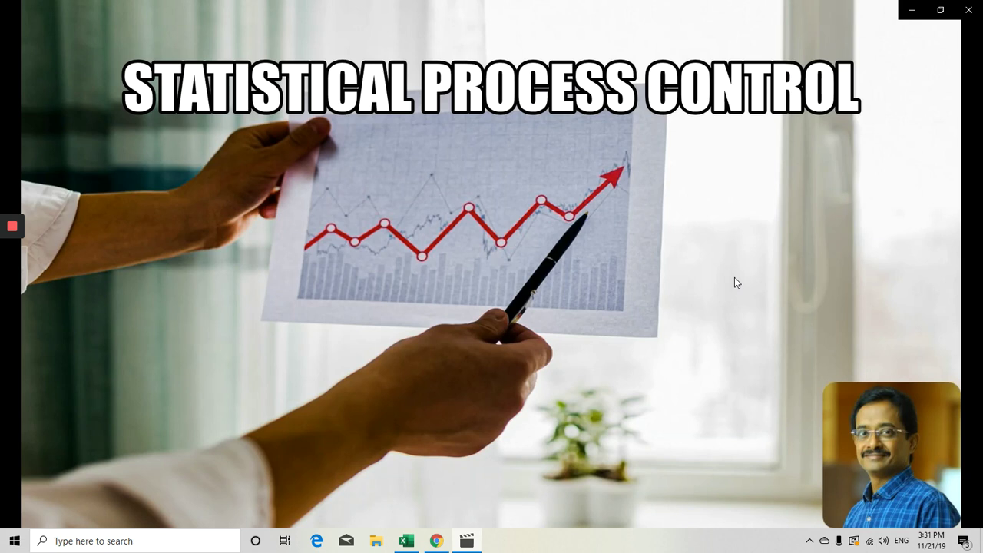
# Step: Switch to the SPC workbook in Excel and copy Sheet1's range A1:B19 into a new sheet starting at cell B3
pyautogui.click(407, 541)
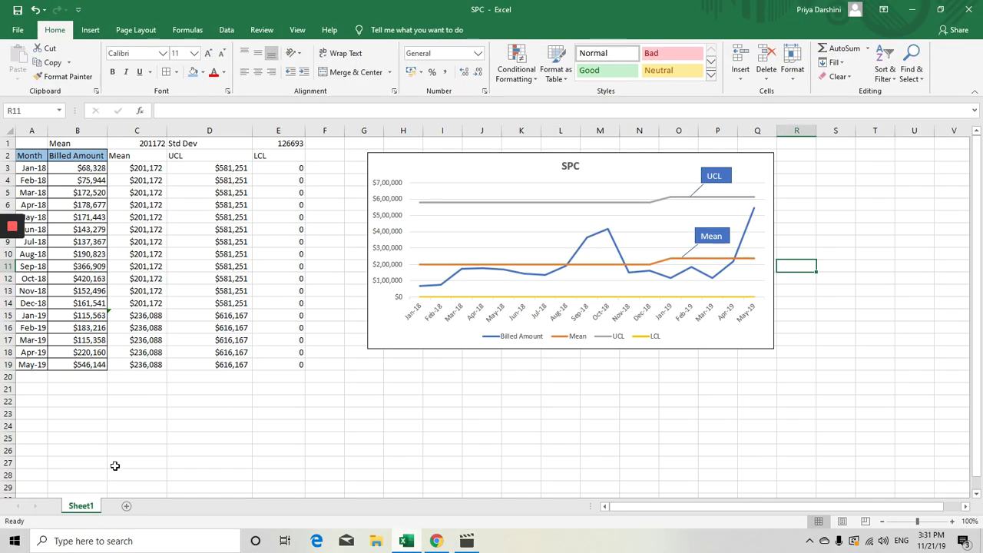
pyautogui.click(40, 142)
pyautogui.moveTo(57, 146); pyautogui.dragTo(31, 365)
pyautogui.hotkey('ctrl', 'c')
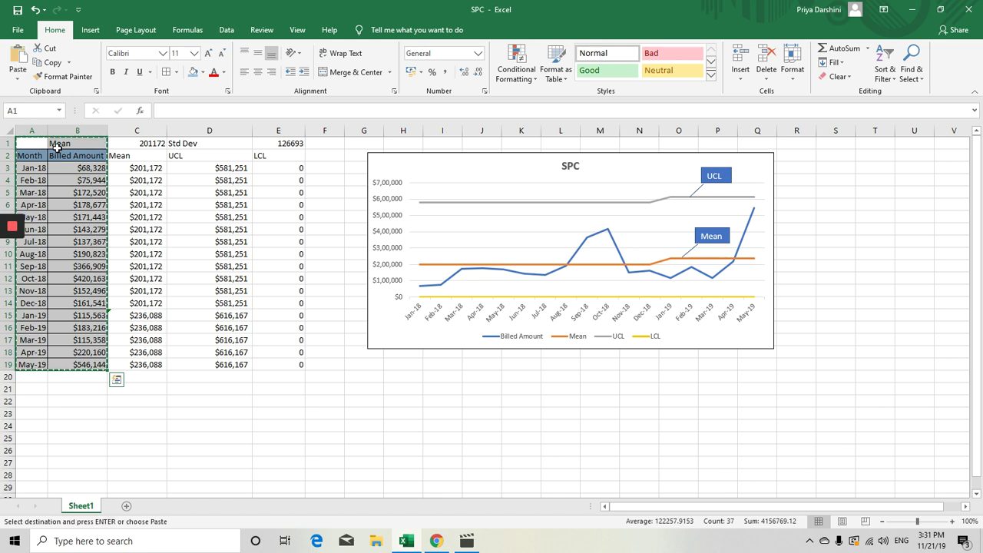
pyautogui.click(127, 507)
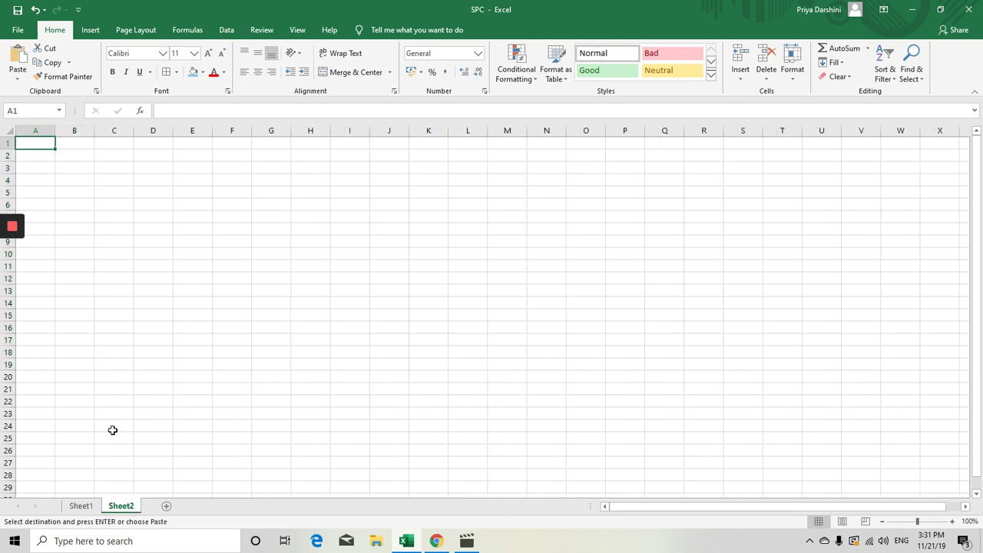
pyautogui.click(83, 156)
pyautogui.click(70, 169)
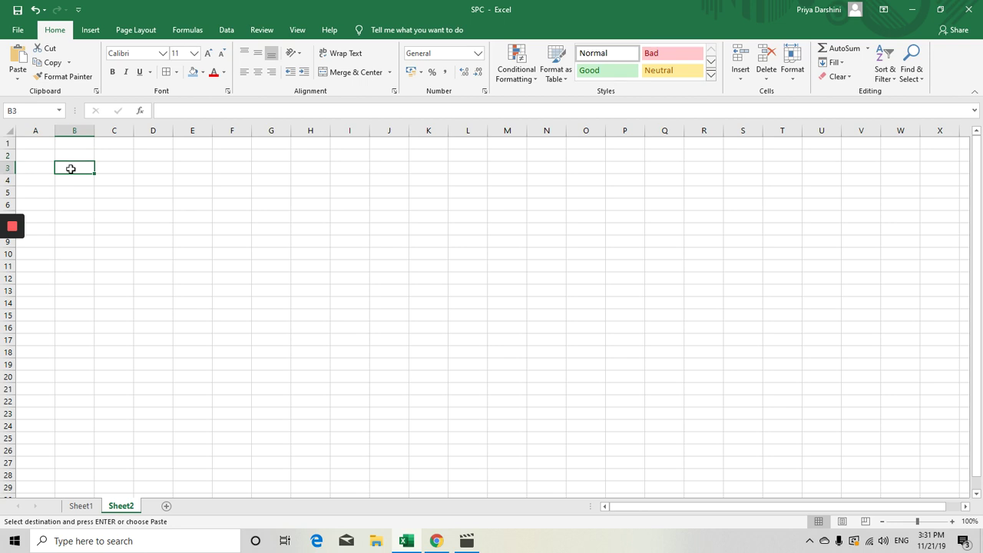
pyautogui.hotkey('ctrl', 'v')
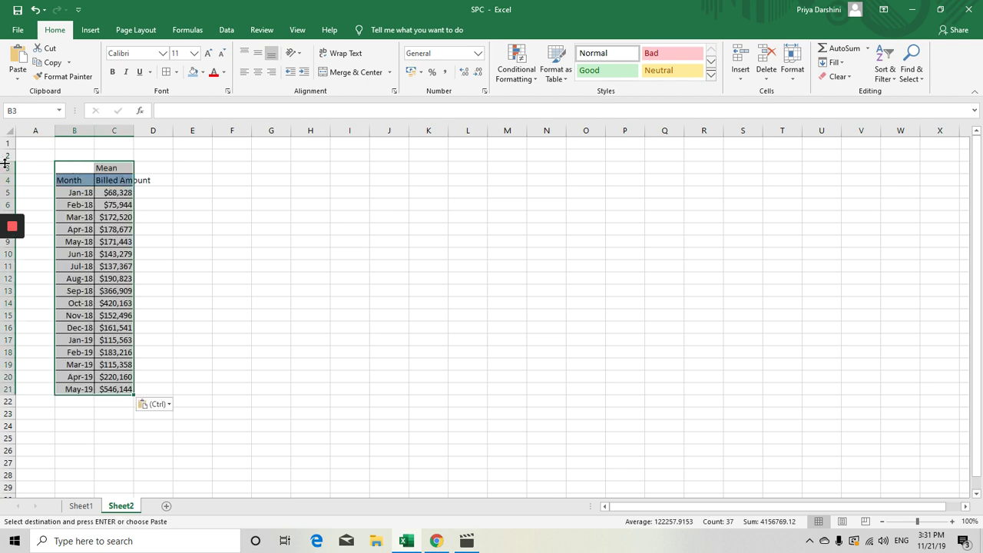
# Step: Auto-fit the widths of all columns on the new sheet to their contents
pyautogui.click(8, 129)
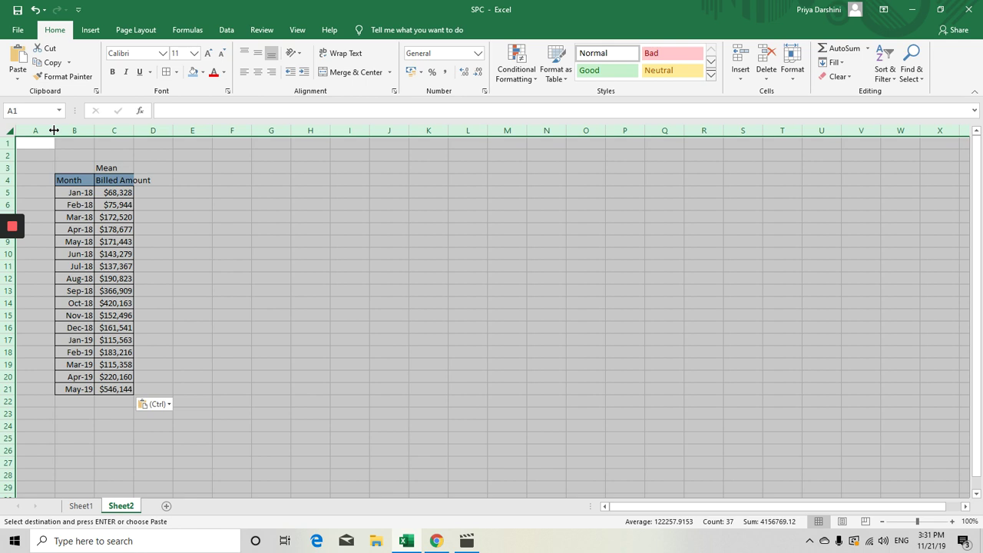
pyautogui.doubleClick(54, 130)
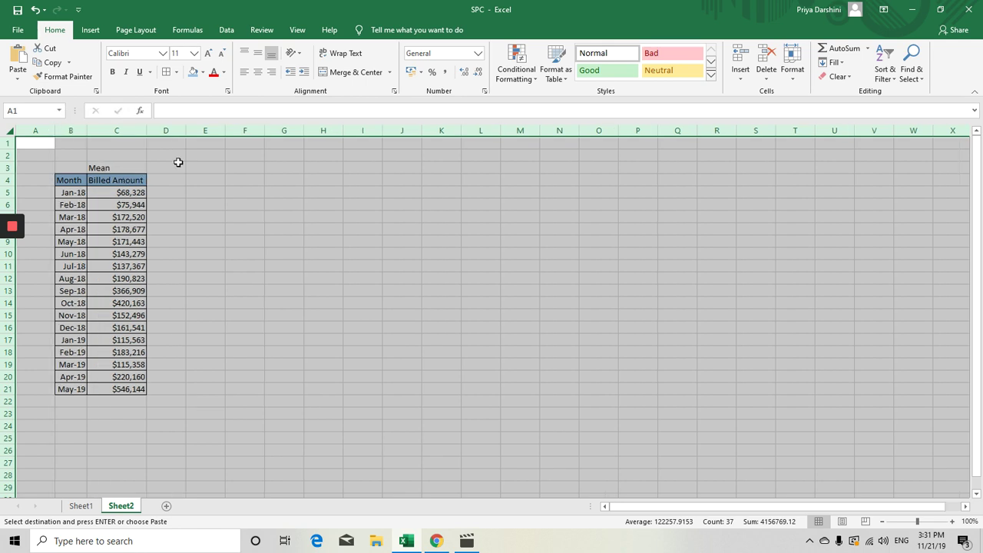
pyautogui.click(119, 183)
# Step: Look through the monthly billed amounts from Jan-18 to May-19 in column C
pyautogui.press('Down')
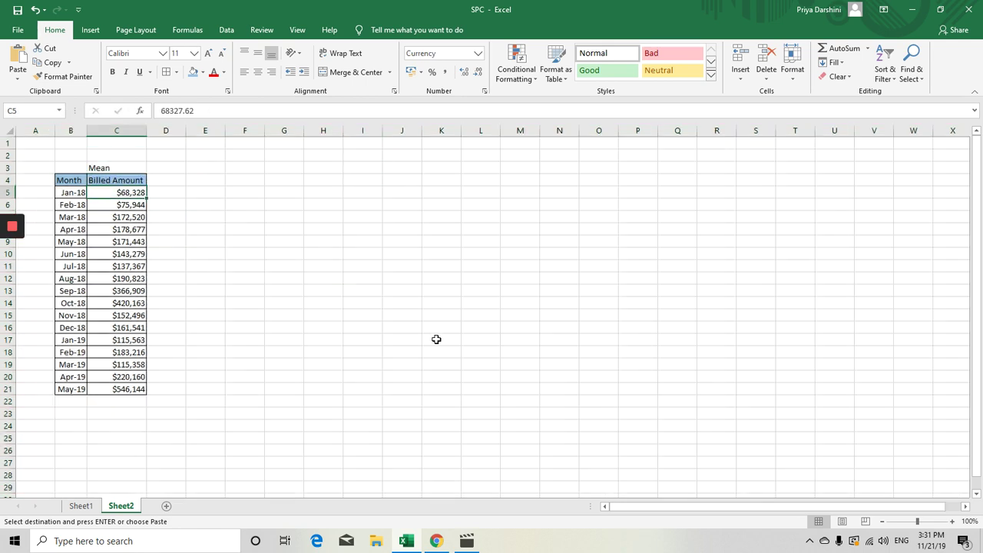
pyautogui.hotkey('ctrl', 'Down')
pyautogui.press('Up')
pyautogui.press('Up')
pyautogui.press('Up')
pyautogui.press('Up')
pyautogui.press('Up')
pyautogui.press('Up')
pyautogui.press('Up')
pyautogui.press('Up')
pyautogui.press('Up')
pyautogui.press('Up')
pyautogui.press('Up')
pyautogui.press('Up')
pyautogui.press('Up')
pyautogui.press('Up')
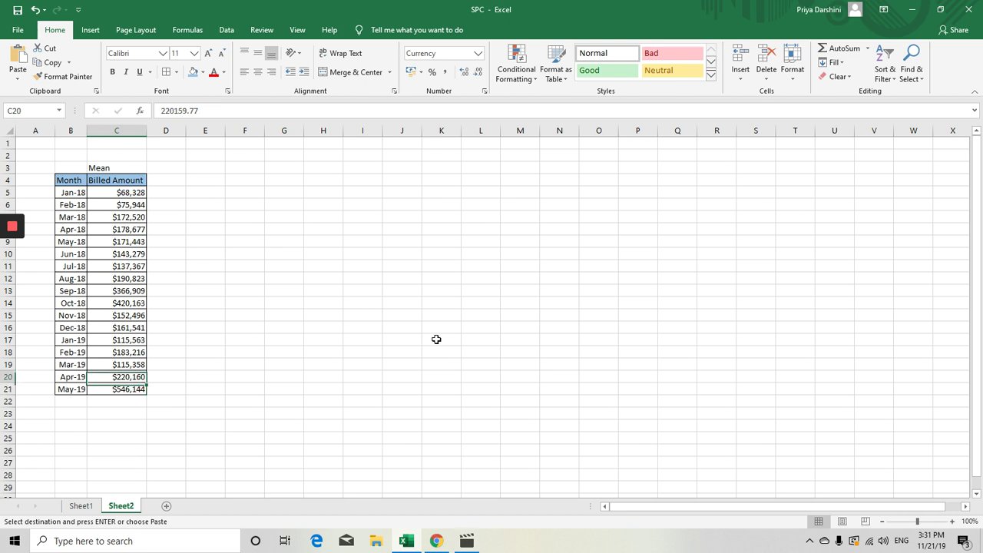
pyautogui.press('Up')
pyautogui.press('Up')
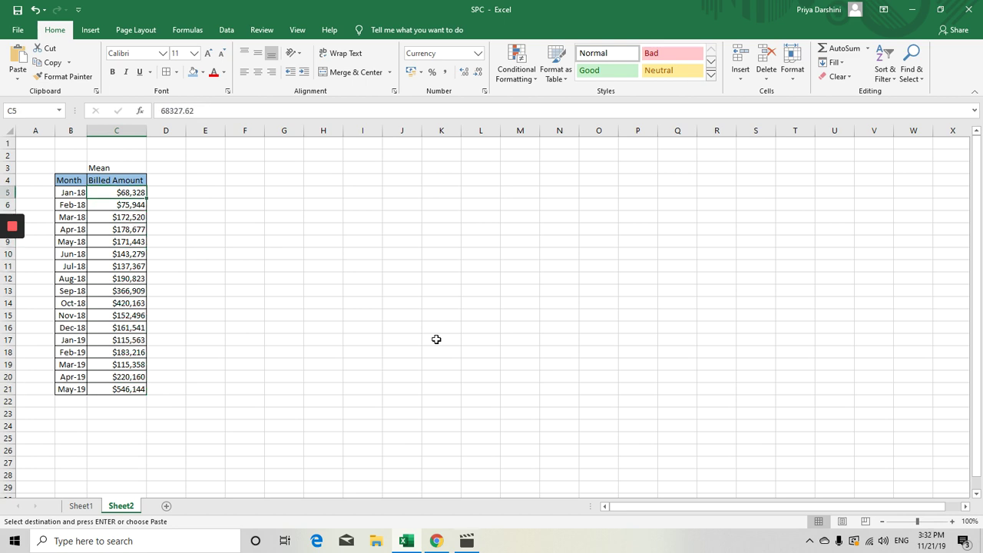
pyautogui.press('Left')
pyautogui.press('Right')
pyautogui.press('Down')
pyautogui.press('Down')
pyautogui.press('Down')
pyautogui.press('Down')
pyautogui.press('Down')
pyautogui.press('Down')
pyautogui.press('Down')
pyautogui.press('Down')
pyautogui.press('Down')
pyautogui.press('Down')
pyautogui.press('Down')
pyautogui.press('Down')
pyautogui.press('Down')
pyautogui.press('Down')
pyautogui.press('Down')
pyautogui.press('Down')
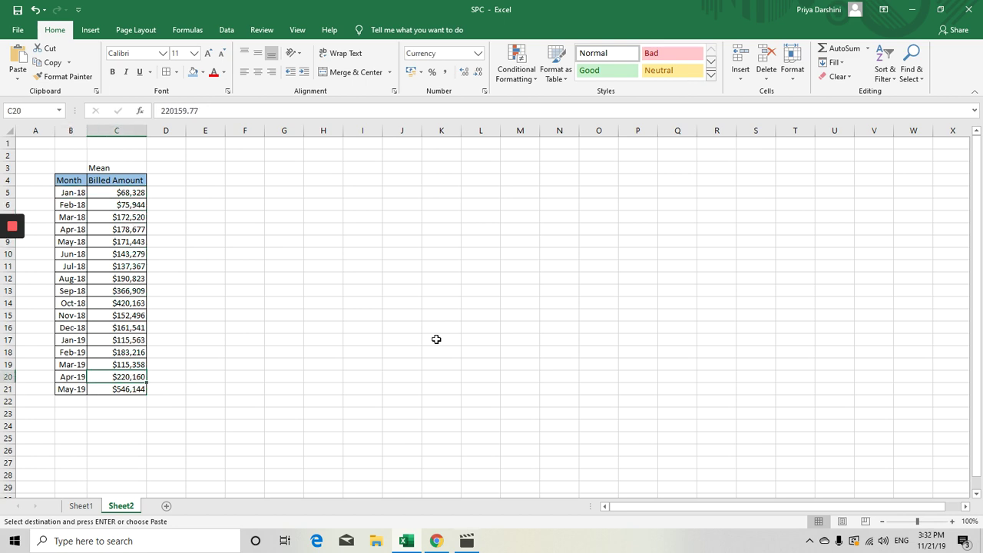
pyautogui.press('Up')
pyautogui.press('Up')
pyautogui.press('Up')
pyautogui.press('Up')
pyautogui.press('Up')
pyautogui.press('Up')
pyautogui.press('Up')
pyautogui.press('Up')
pyautogui.press('Up')
pyautogui.press('Up')
pyautogui.press('Up')
pyautogui.press('Up')
pyautogui.press('Up')
pyautogui.press('Up')
pyautogui.press('Up')
pyautogui.press('Up')
pyautogui.press('Up')
pyautogui.press('Up')
# Step: Clear cell C3 above the Billed Amount header and enter the label Mean in it again
pyautogui.press('Up')
pyautogui.press('Down')
pyautogui.press('Down')
pyautogui.press('Up')
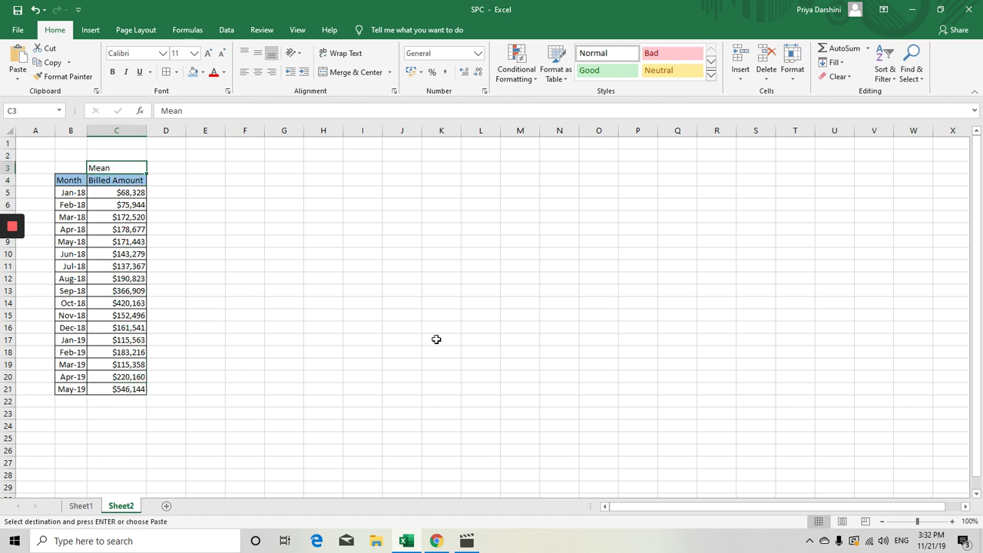
pyautogui.press('Delete')
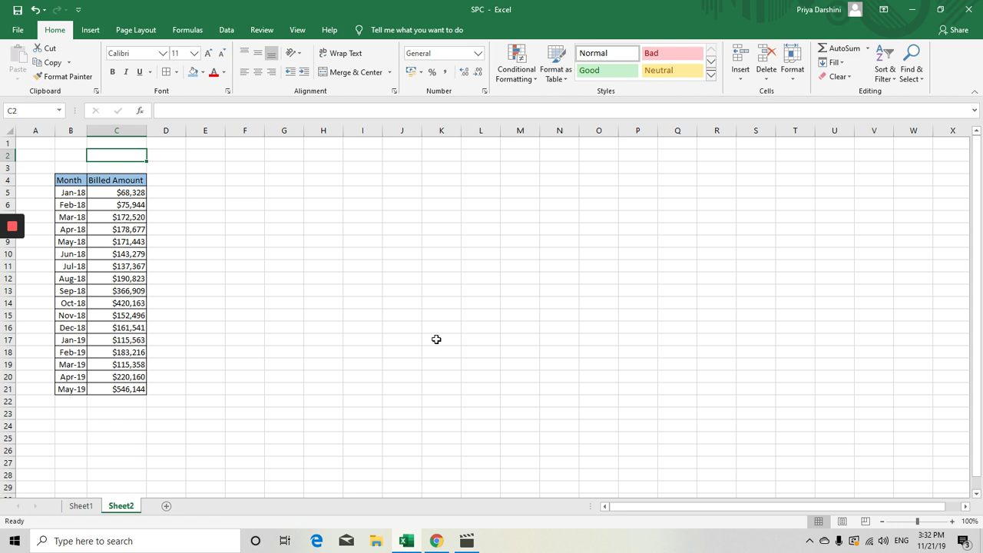
pyautogui.write('Mean')
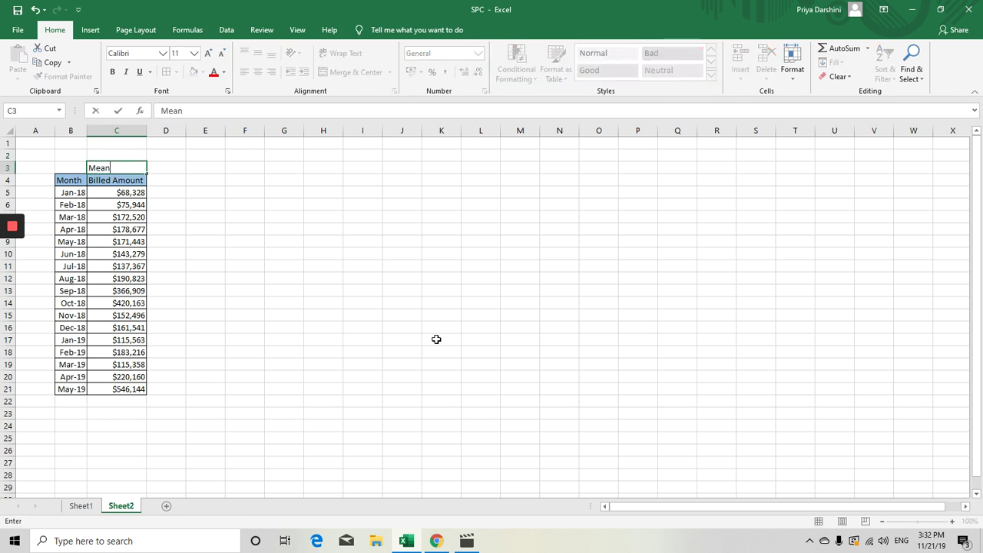
pyautogui.press('Return')
pyautogui.press('Up')
# Step: Calculate the mean of the Jan-18 to Dec-18 billed amounts in D3 with =AVERAGE(C5:C16)
pyautogui.press('Right')
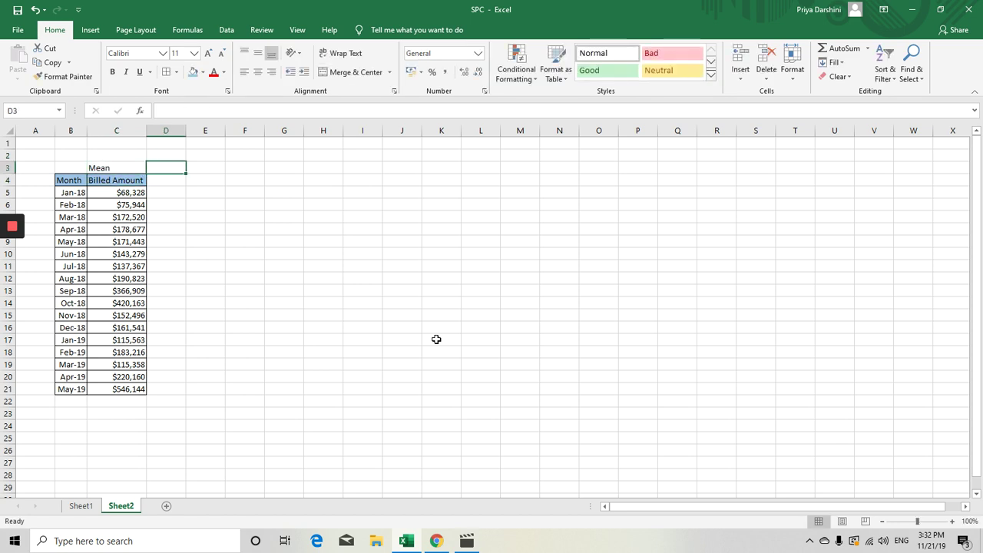
pyautogui.write('=average')
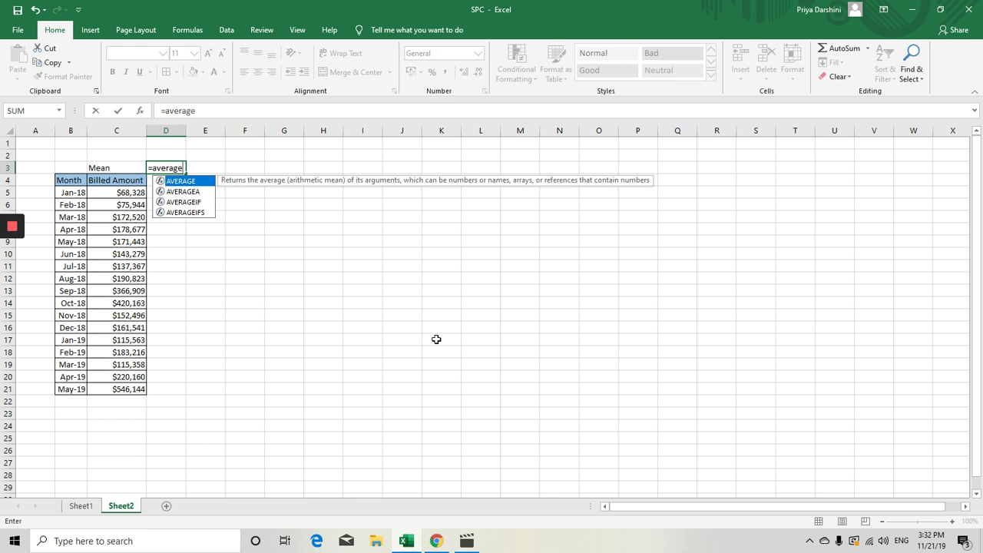
pyautogui.write('(')
pyautogui.press('Left')
pyautogui.press('Down')
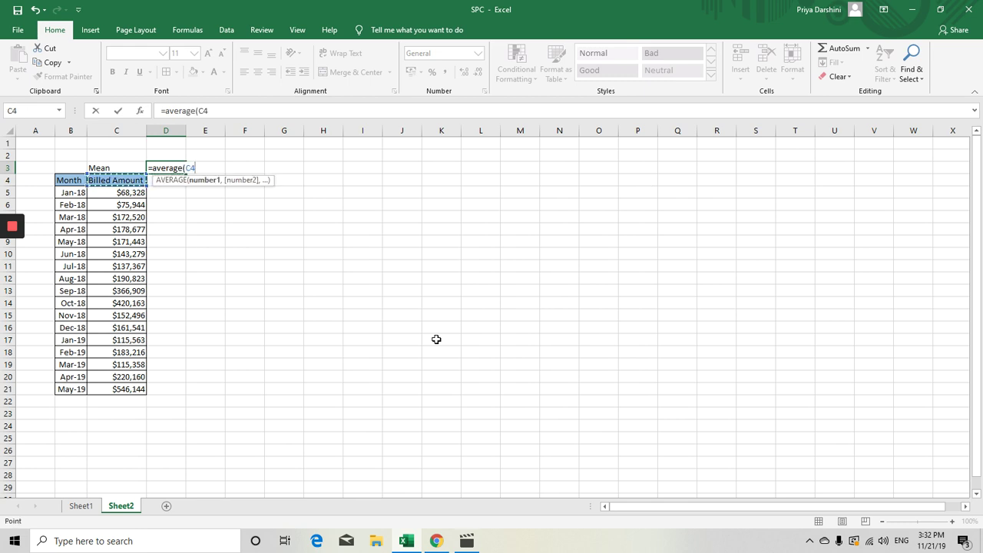
pyautogui.press('Down')
pyautogui.hotkey('shift', 'Down')
pyautogui.hotkey('shift', 'Down')
pyautogui.hotkey('shift', 'Down')
pyautogui.hotkey('shift', 'Down')
pyautogui.hotkey('shift', 'Down')
pyautogui.hotkey('shift', 'Down')
pyautogui.hotkey('shift', 'Down')
pyautogui.hotkey('shift', 'Down')
pyautogui.hotkey('shift', 'Down')
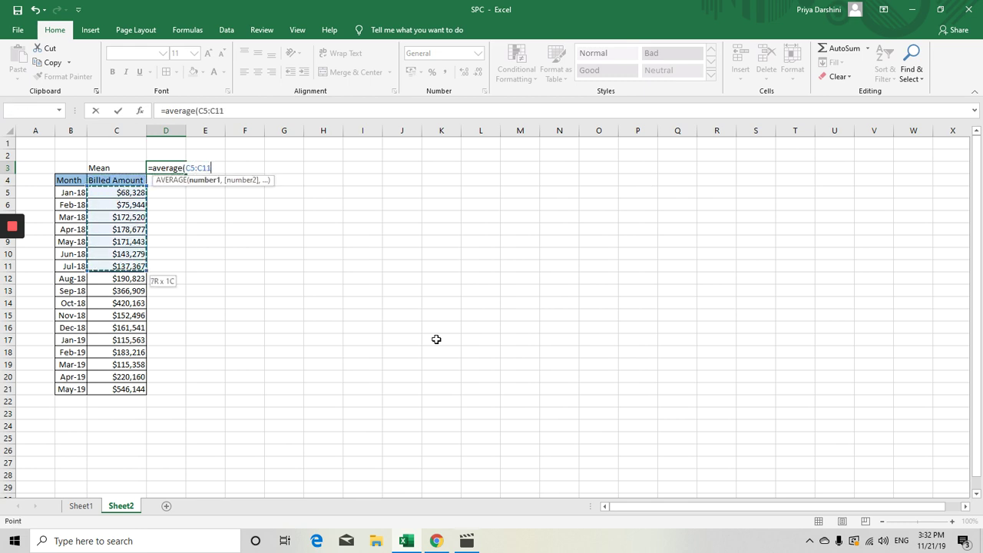
pyautogui.hotkey('shift', 'Down')
pyautogui.hotkey('shift', 'Down')
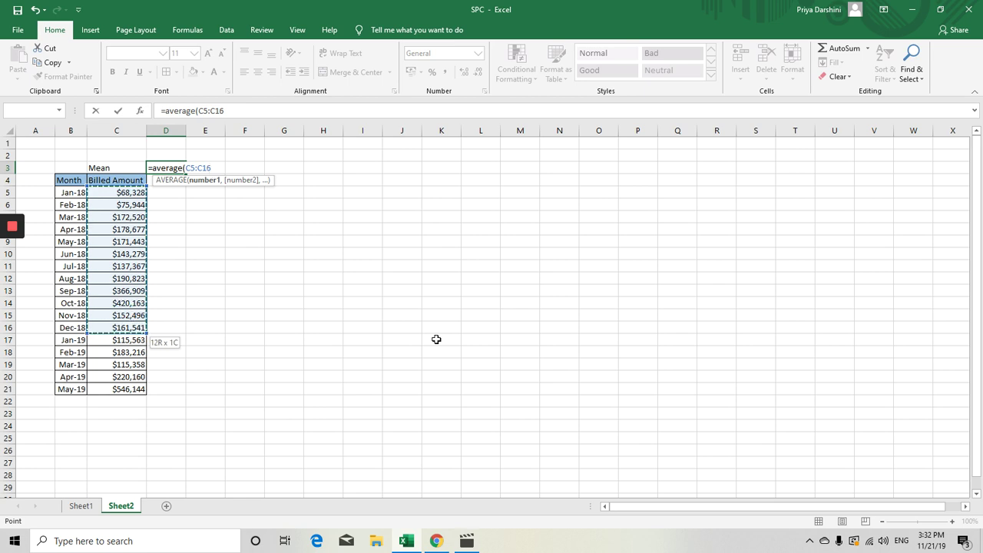
pyautogui.write(')')
pyautogui.hotkey('ctrl', 'Return')
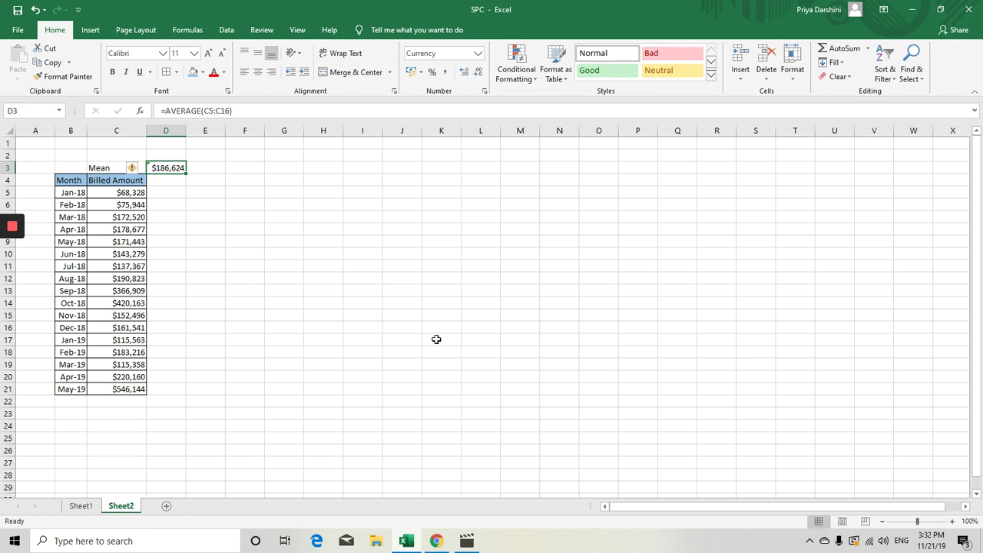
# Step: Reference the calculated mean in the Jan-18 row by entering =D3 in cell D5
pyautogui.press('Right')
pyautogui.press('Up')
pyautogui.press('Down')
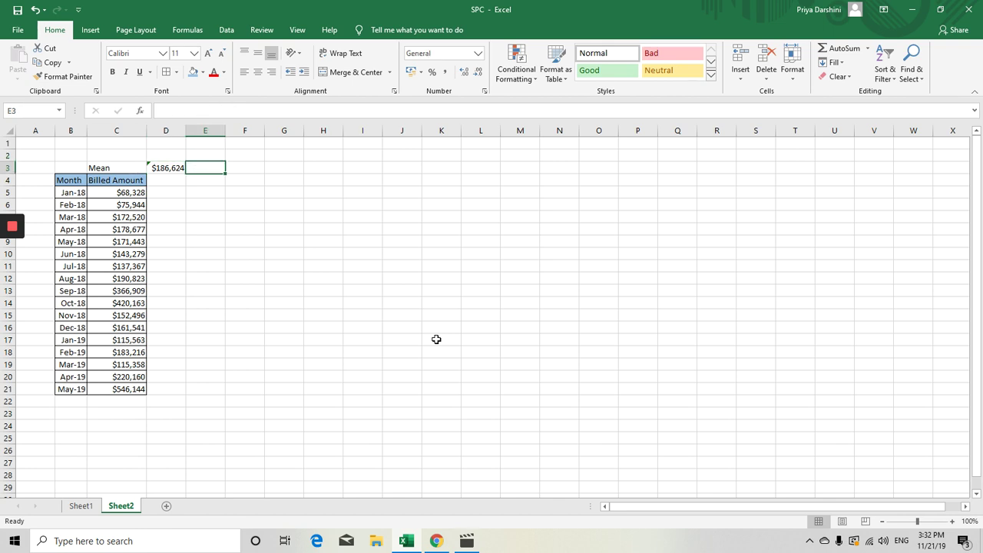
pyautogui.press('Left')
pyautogui.press('Down')
pyautogui.press('Down')
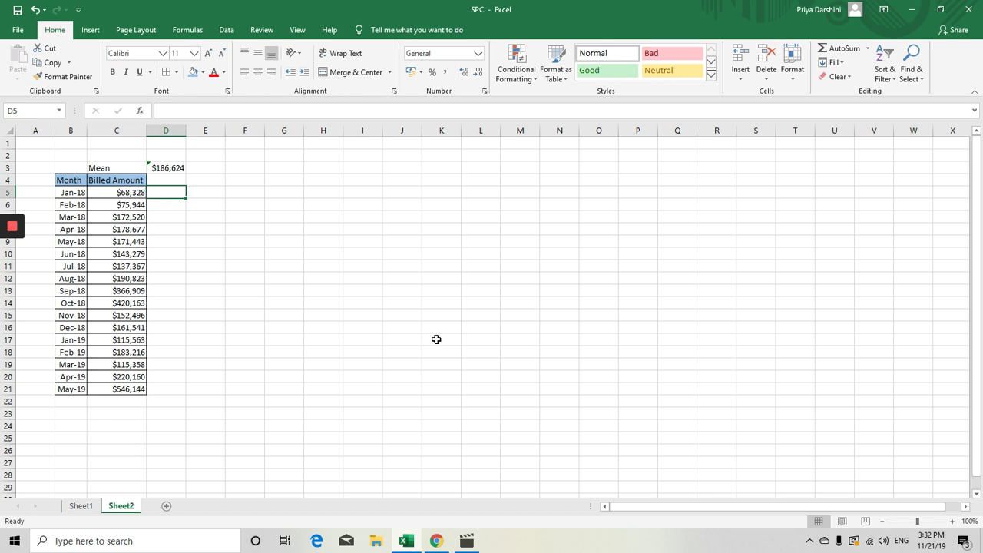
pyautogui.write('=')
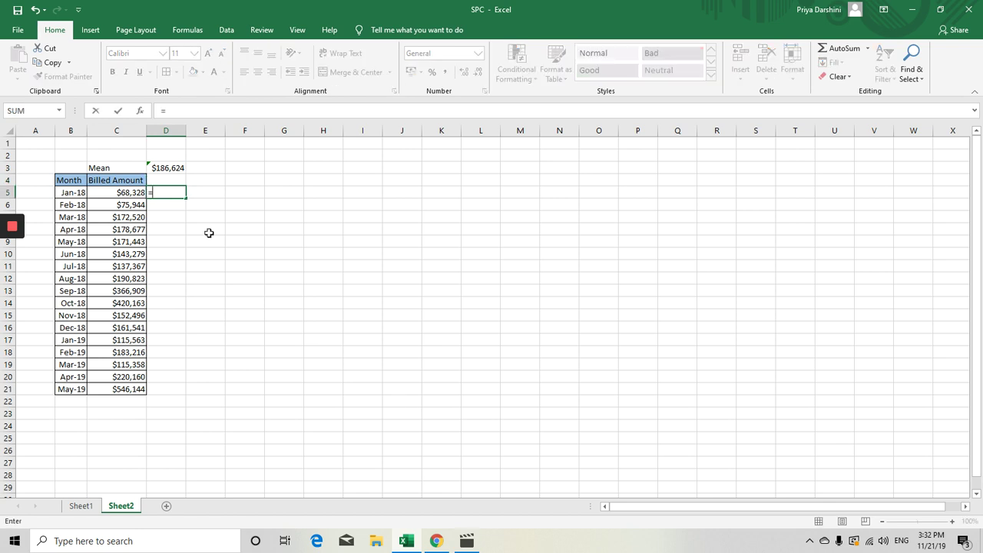
pyautogui.press('Up')
pyautogui.press('Up')
pyautogui.press('Return')
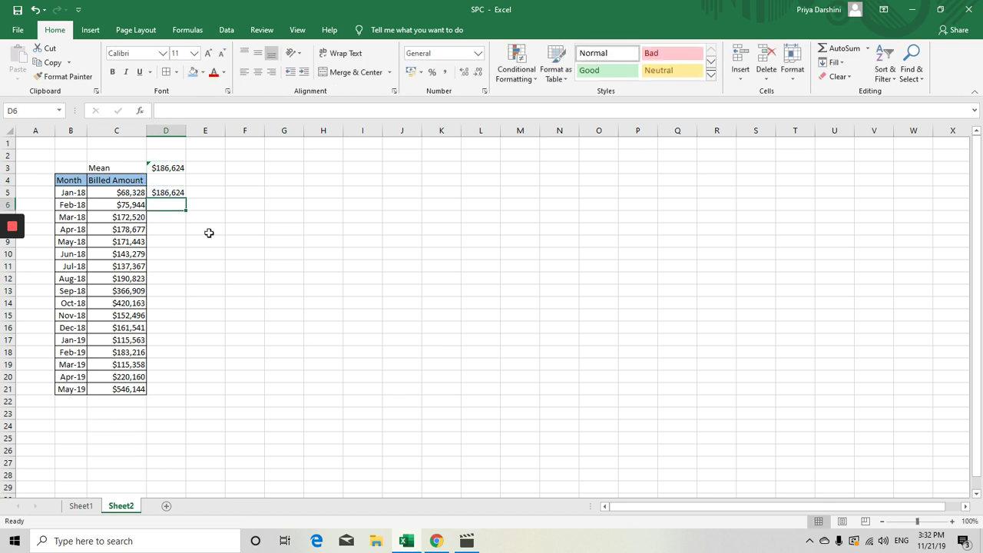
# Step: Enter the column header Mean in cell D4, beside the Billed Amount header
pyautogui.press('Up')
pyautogui.press('Up')
pyautogui.write('Mean')
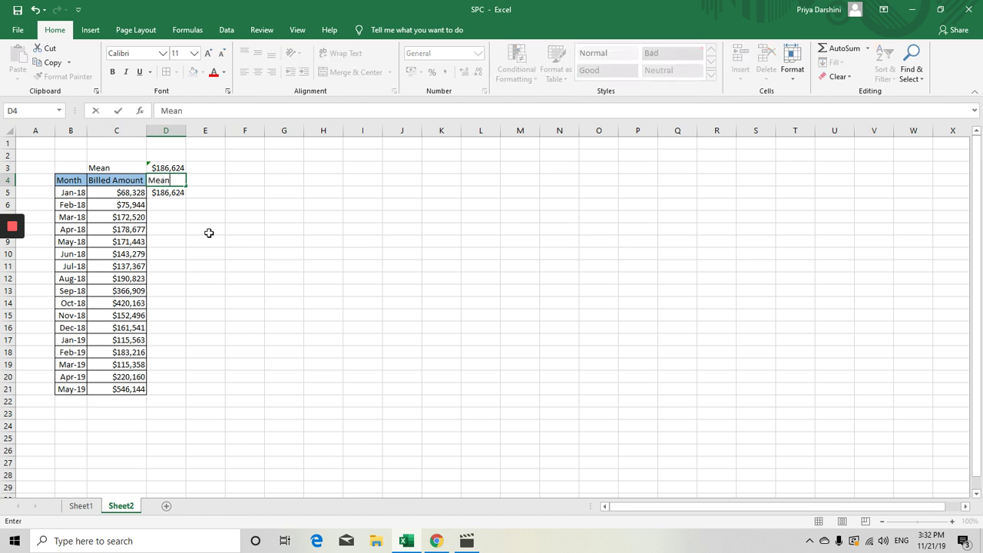
pyautogui.press('Return')
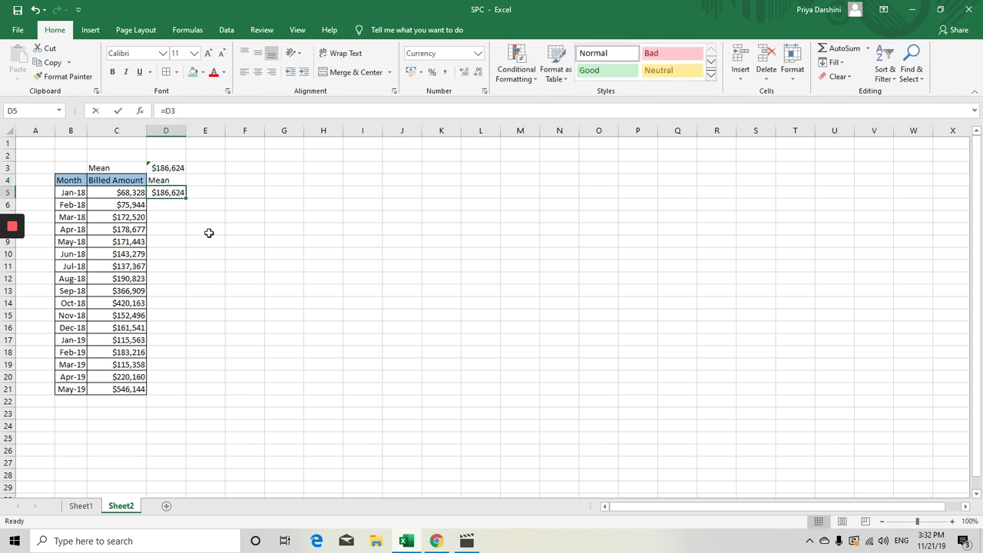
# Step: Make the reference in D5 absolute as =$D$3 and fill the formula down through D16 for all 2018 months
pyautogui.press('F2')
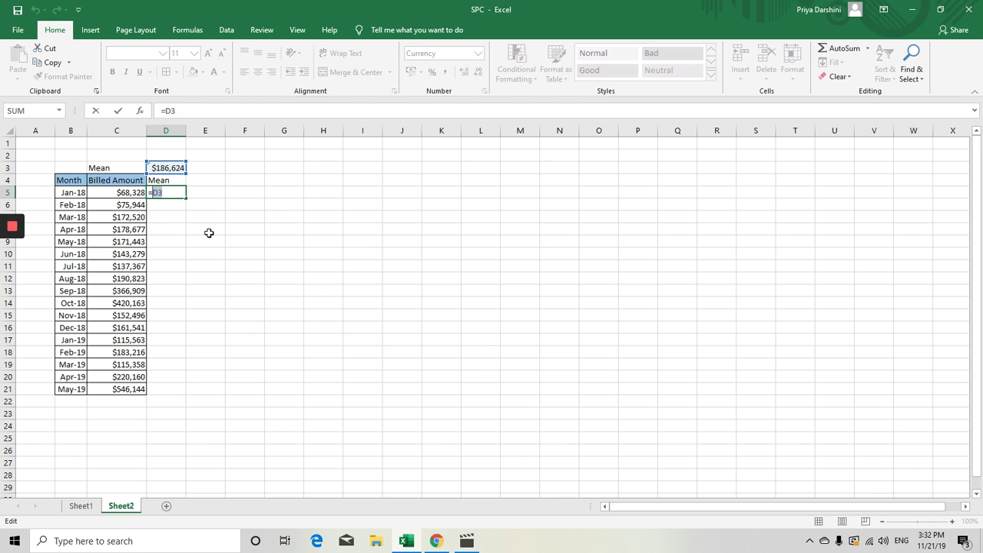
pyautogui.press('F4')
pyautogui.hotkey('ctrl', 'Return')
pyautogui.hotkey('shift', 'Down')
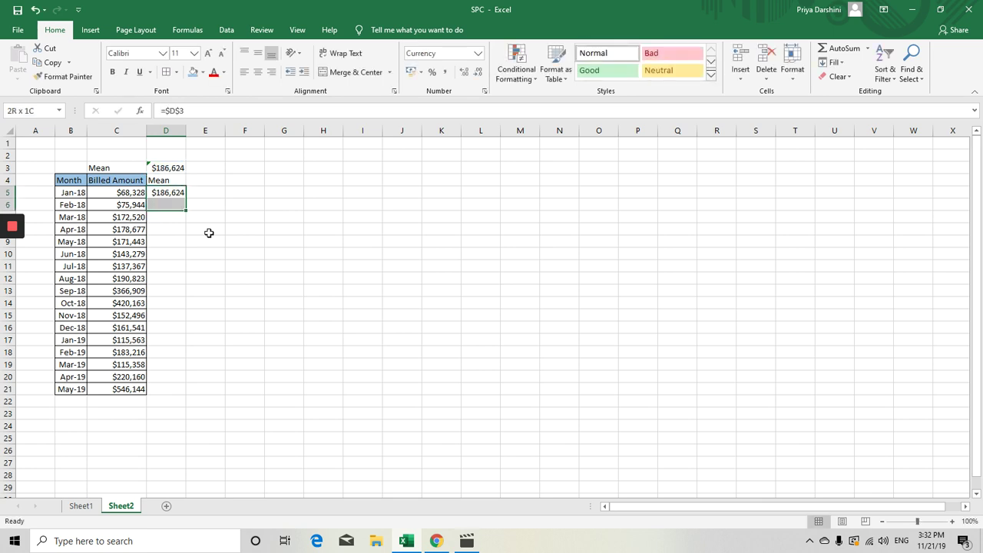
pyautogui.hotkey('shift', 'Down')
pyautogui.hotkey('shift', 'Down')
pyautogui.hotkey('shift', 'Down')
pyautogui.hotkey('shift', 'Down')
pyautogui.hotkey('shift', 'Down')
pyautogui.hotkey('shift', 'Down')
pyautogui.hotkey('shift', 'Down')
pyautogui.hotkey('shift', 'Down')
pyautogui.hotkey('shift', 'Down')
pyautogui.hotkey('shift', 'Down')
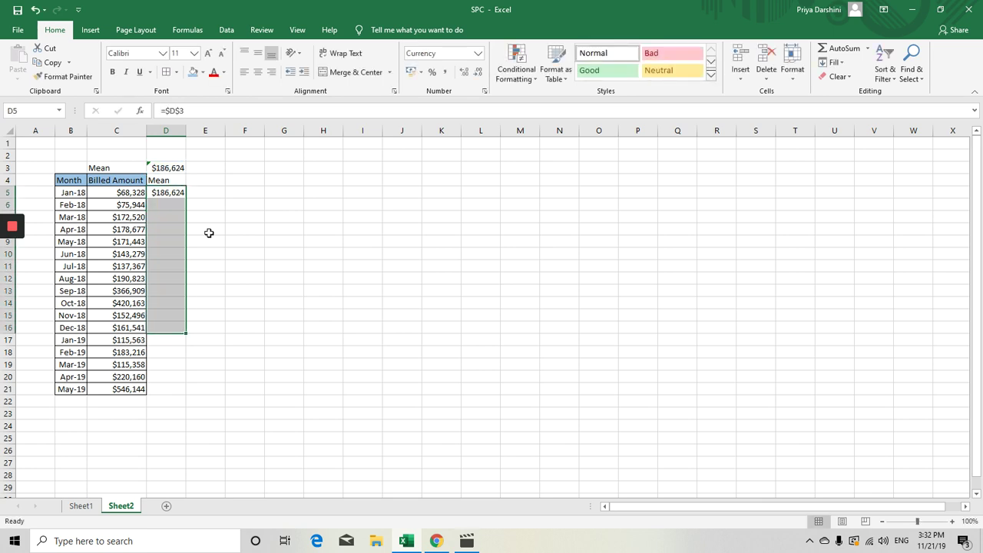
pyautogui.hotkey('ctrl', 'd')
# Step: Enter the column header UCL in cell E4, beside the Mean header
pyautogui.press('Down')
pyautogui.press('Up')
pyautogui.press('Up')
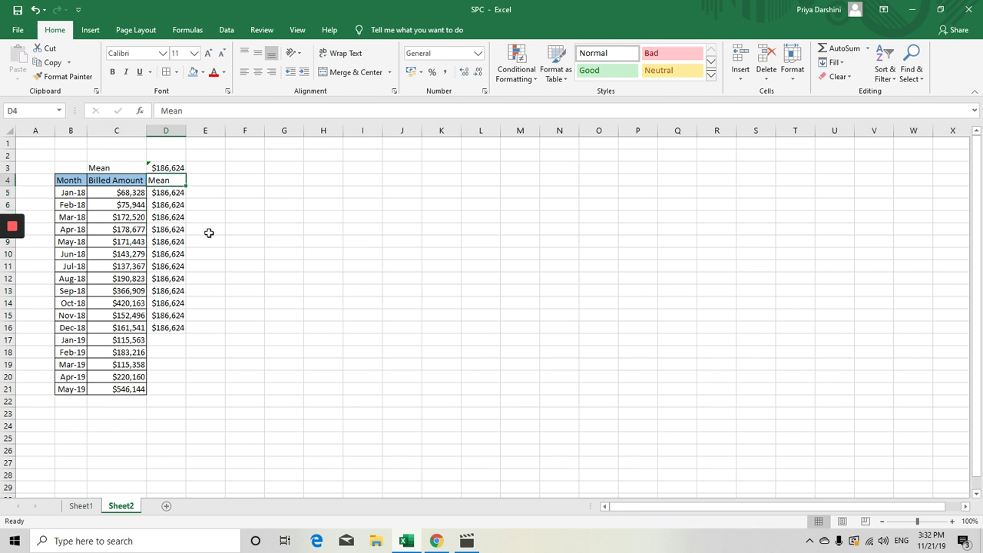
pyautogui.press('Right')
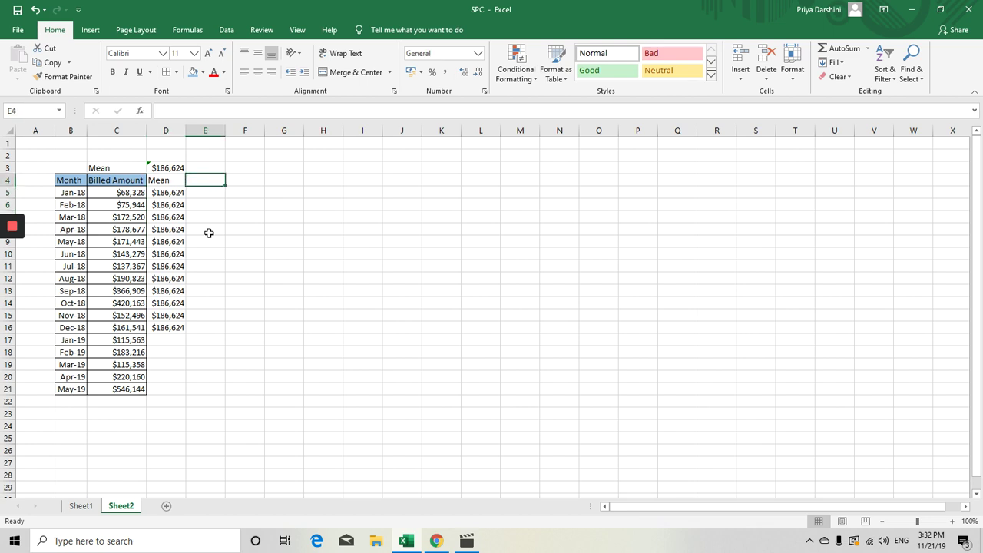
pyautogui.write('UCL')
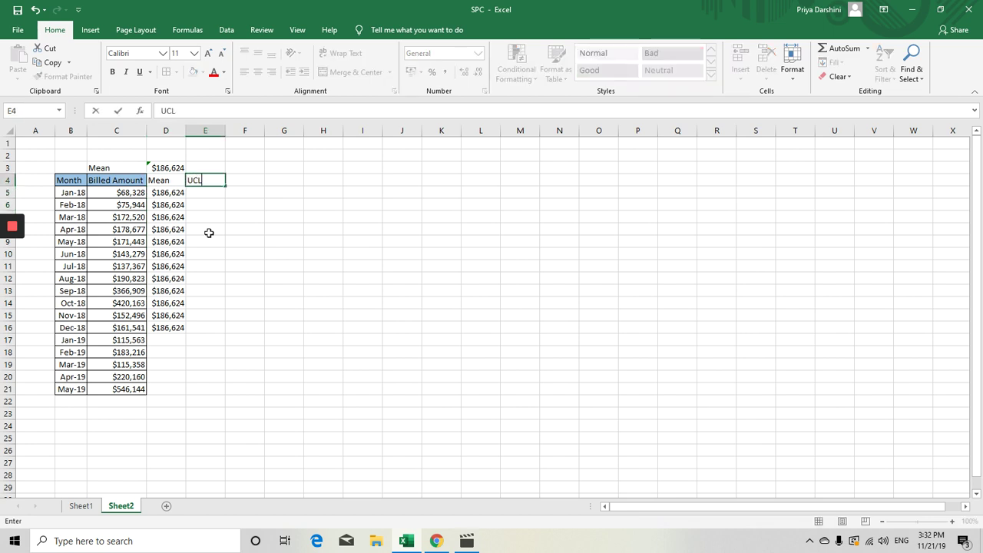
pyautogui.press('Return')
pyautogui.press('Up')
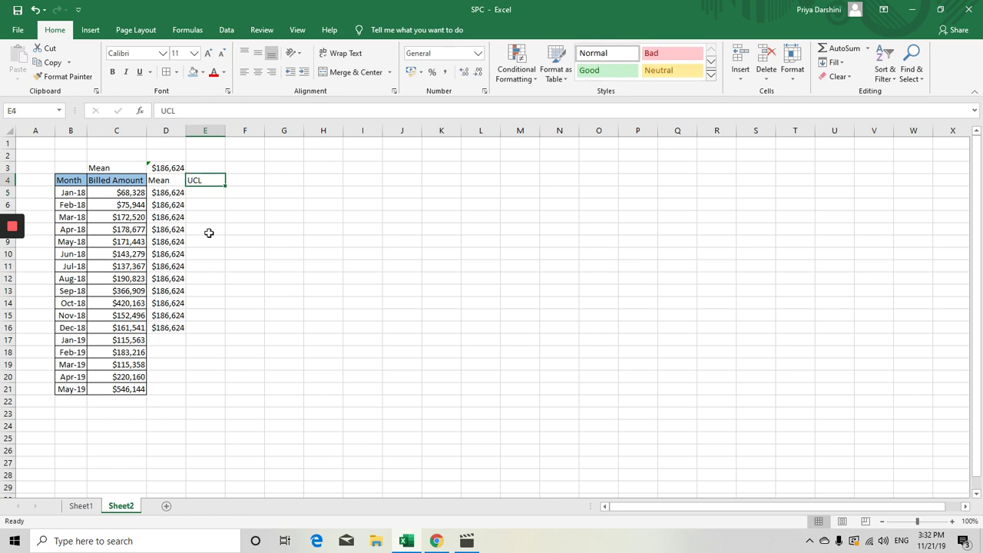
# Step: Enter the label Std Devn in cell E3, above the UCL header
pyautogui.press('Down')
pyautogui.press('Up')
pyautogui.press('Up')
pyautogui.press('Down')
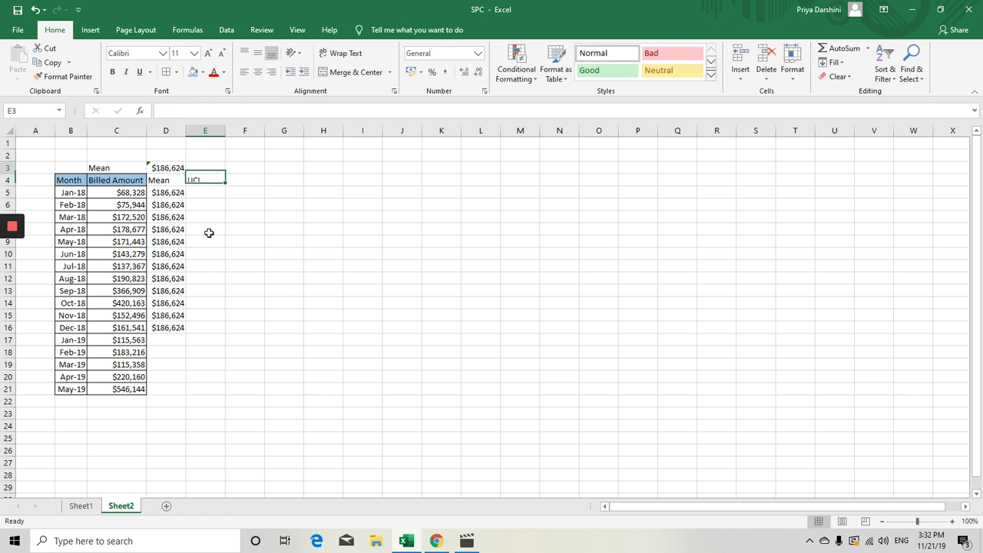
pyautogui.press('Up')
pyautogui.write('St')
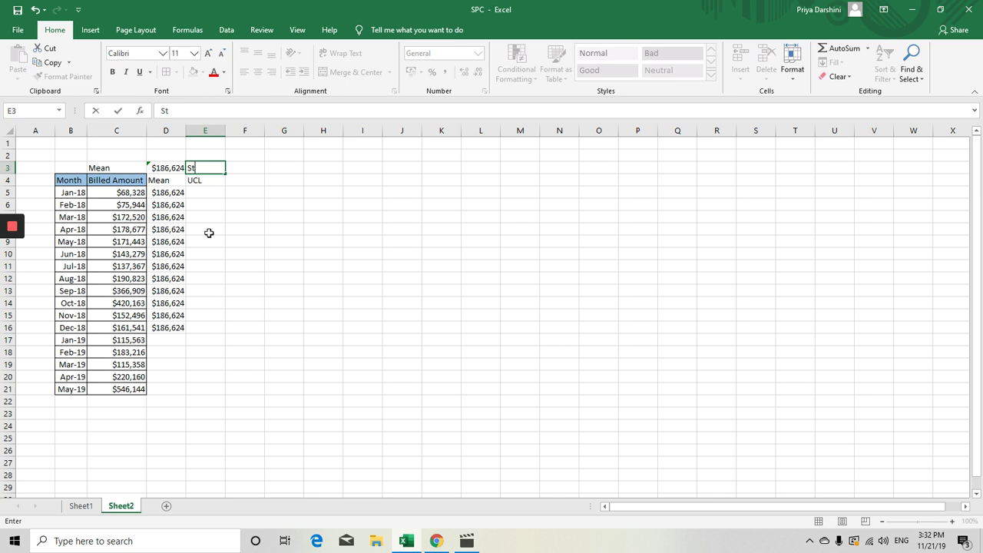
pyautogui.write('d Devn')
pyautogui.press('Return')
# Step: Calculate the sample standard deviation of all billed amounts in cell F3 with =STDEV.S(C5:C21)
pyautogui.press('Up')
pyautogui.press('Right')
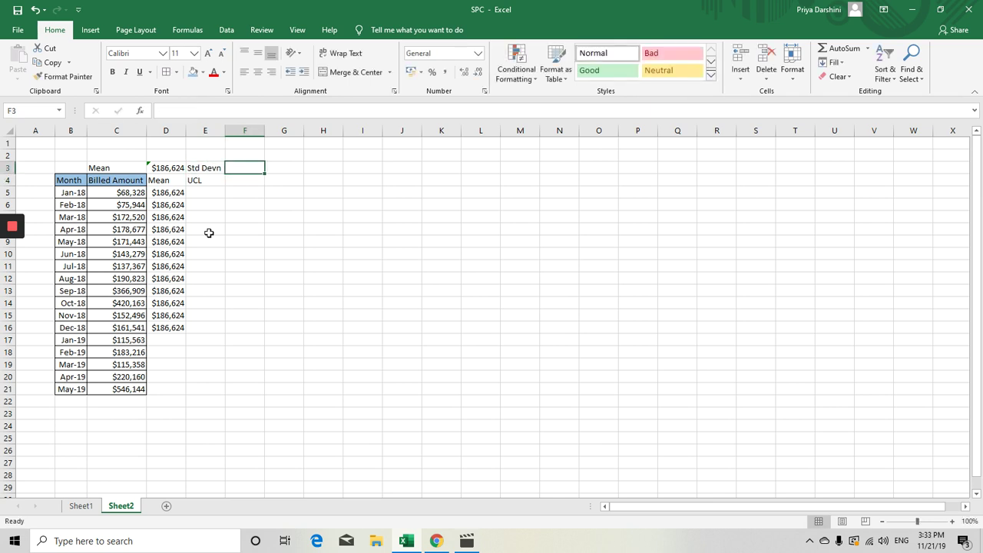
pyautogui.write('=st')
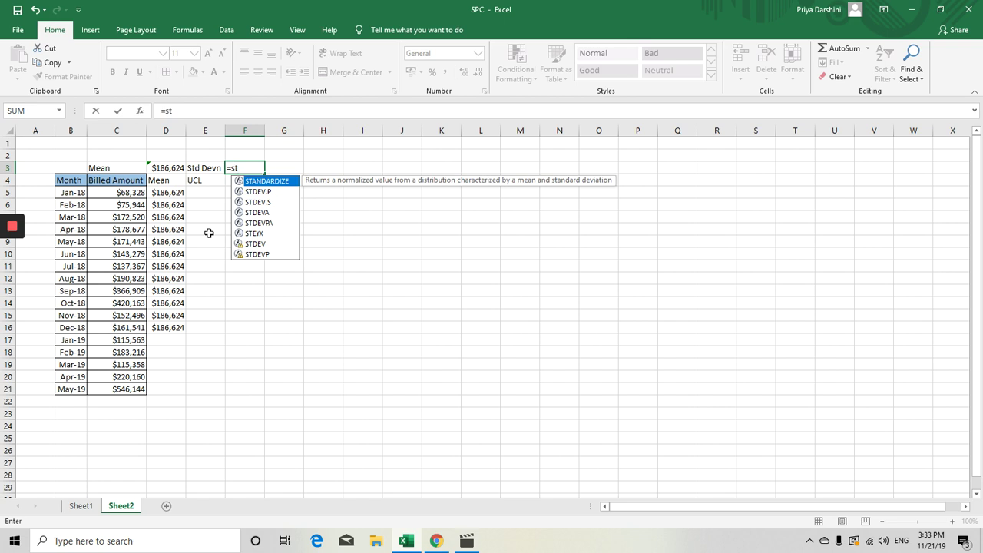
pyautogui.write('dev')
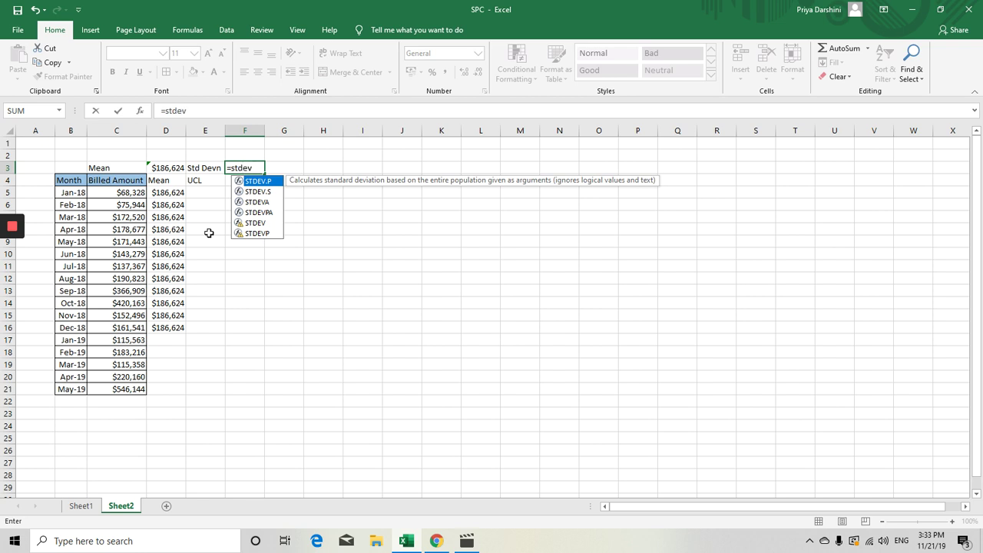
pyautogui.write('.s(')
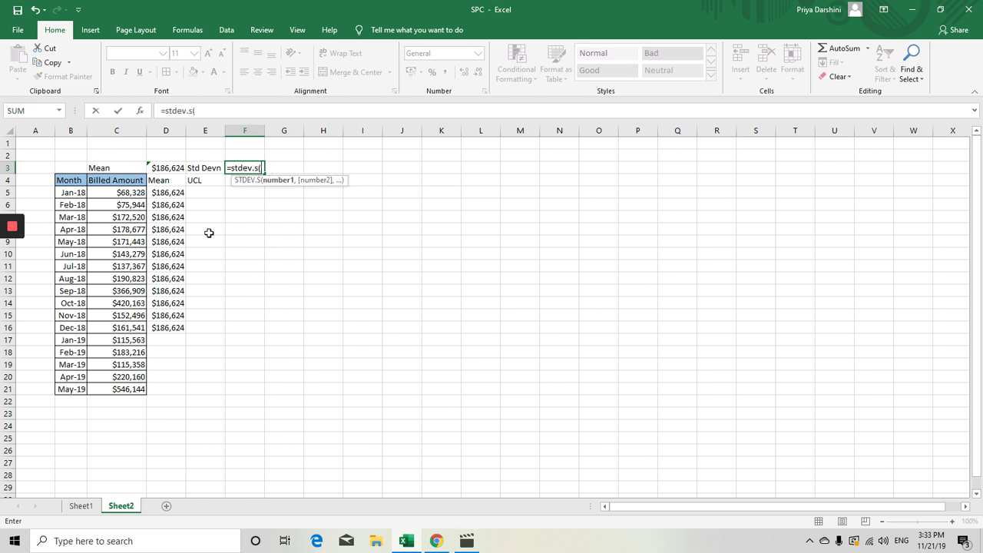
pyautogui.click(111, 193)
pyautogui.moveTo(110, 193); pyautogui.dragTo(111, 383)
pyautogui.write(')')
pyautogui.press('Return')
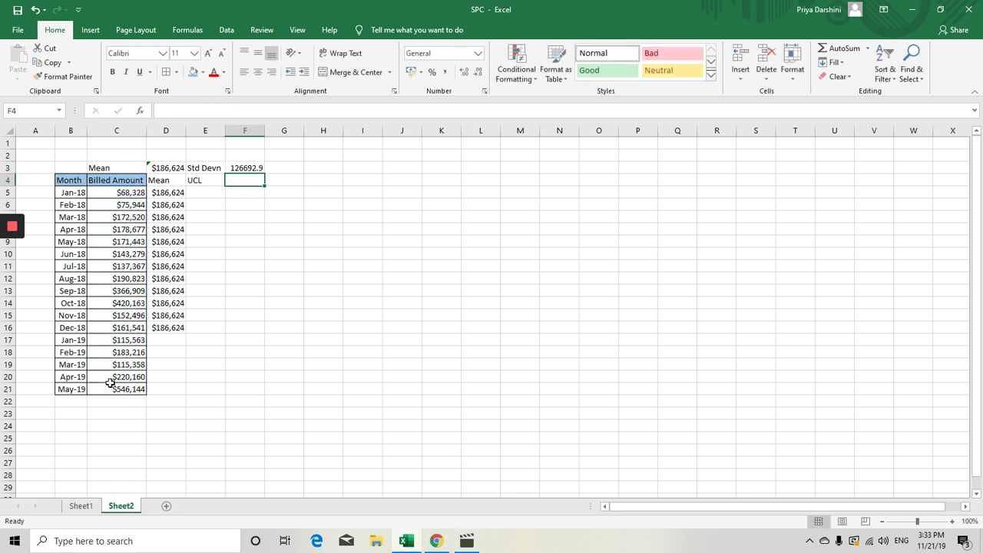
# Step: Format the standard deviation in F3 as dollar currency without decimals
pyautogui.press('Up')
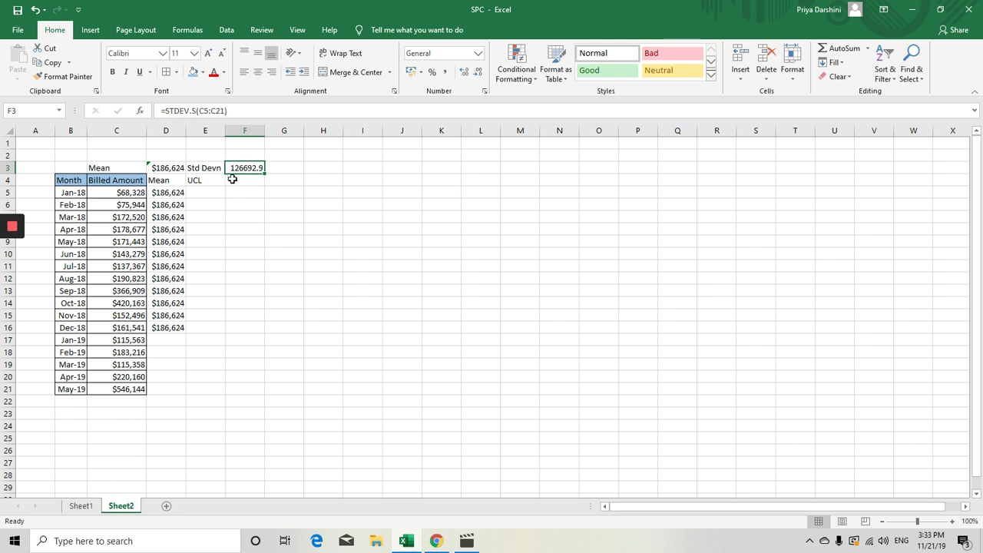
pyautogui.hotkey('ctrl', 'shift', '4')
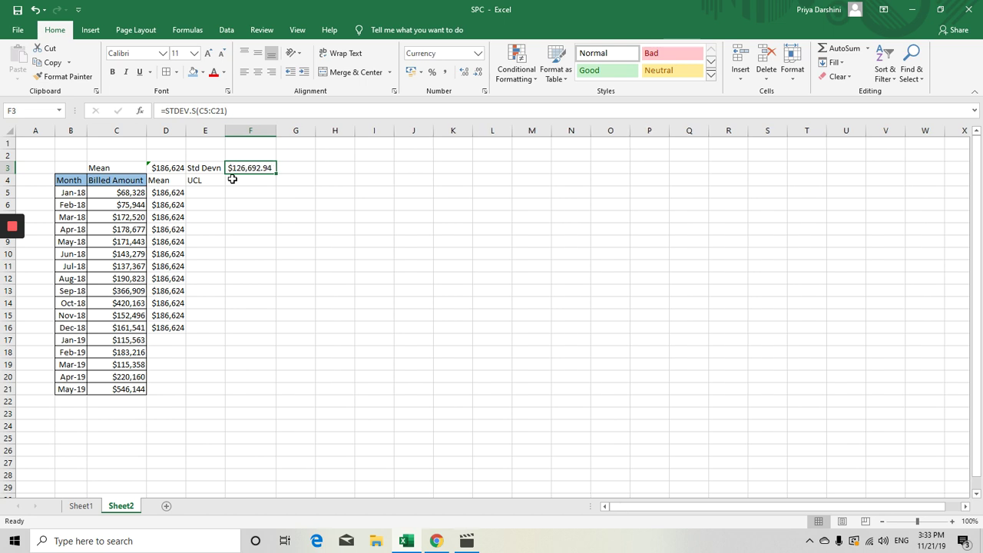
pyautogui.click(477, 71)
pyautogui.click(477, 71)
pyautogui.click(217, 170)
# Step: Calculate the Jan-18 upper control limit in E5 with =D5+3*F3 and show it without decimals
pyautogui.click(204, 195)
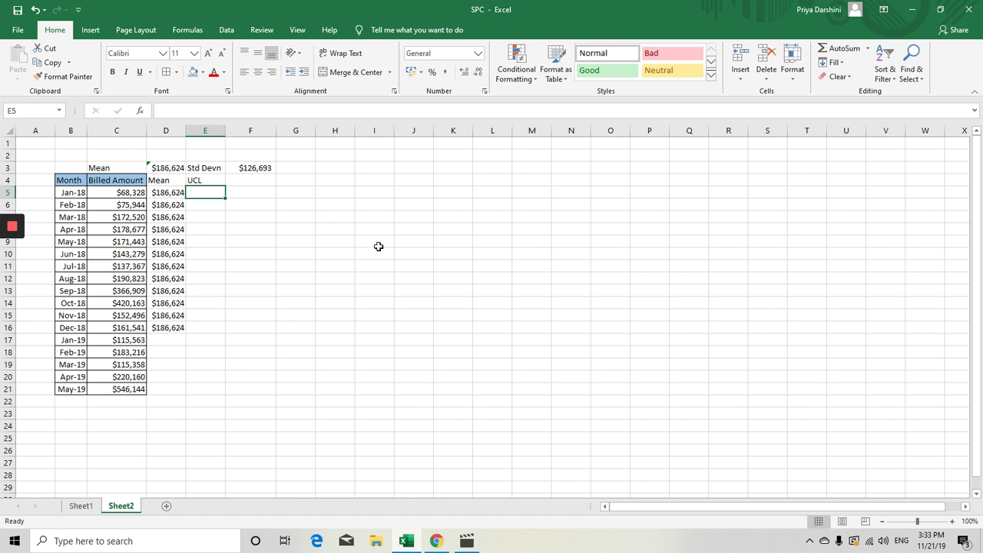
pyautogui.write('=')
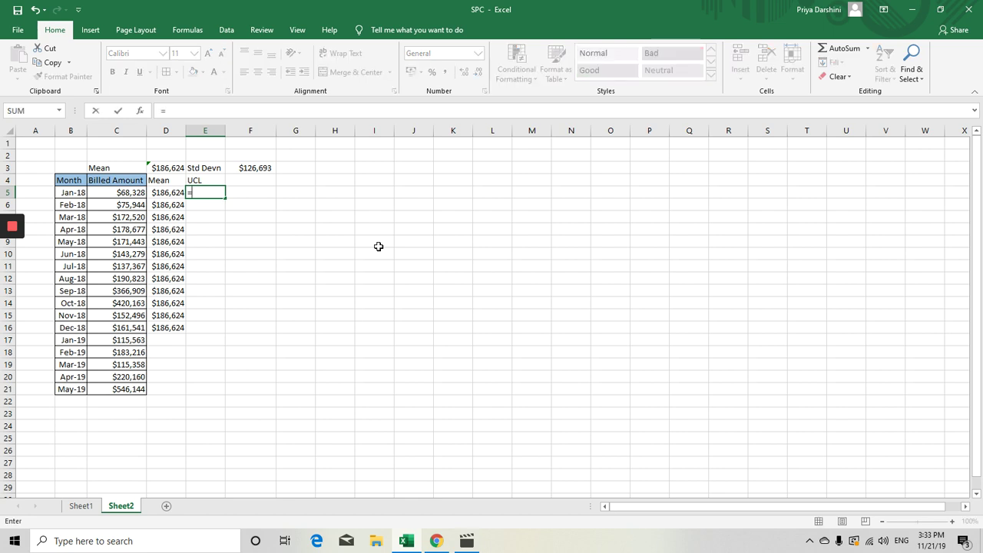
pyautogui.press('Left')
pyautogui.write('+')
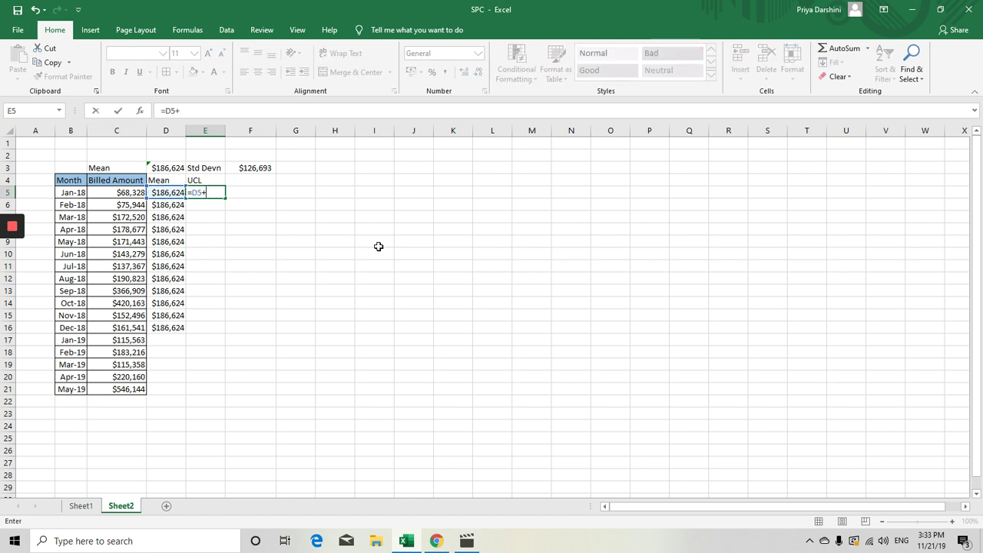
pyautogui.write('3*')
pyautogui.click(247, 167)
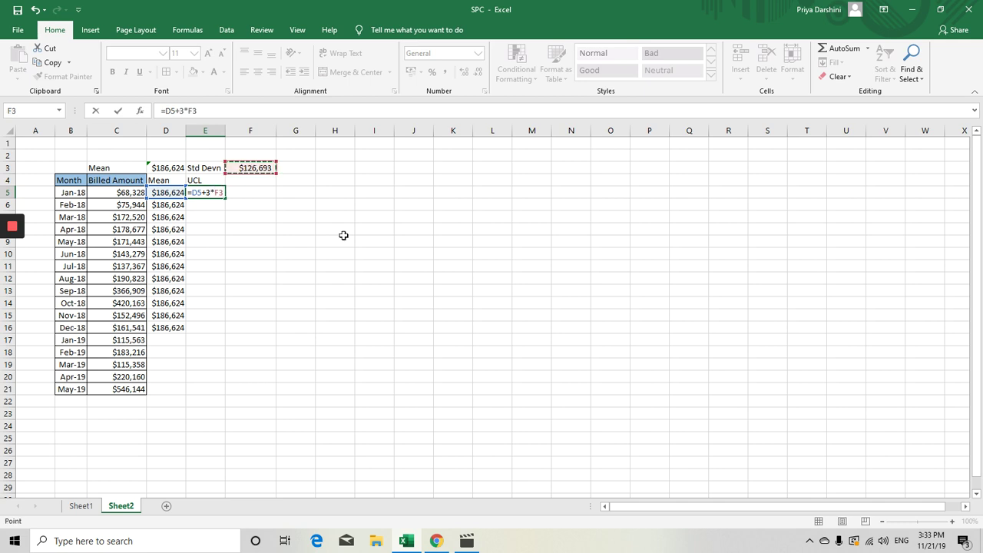
pyautogui.press('Return')
pyautogui.press('Up')
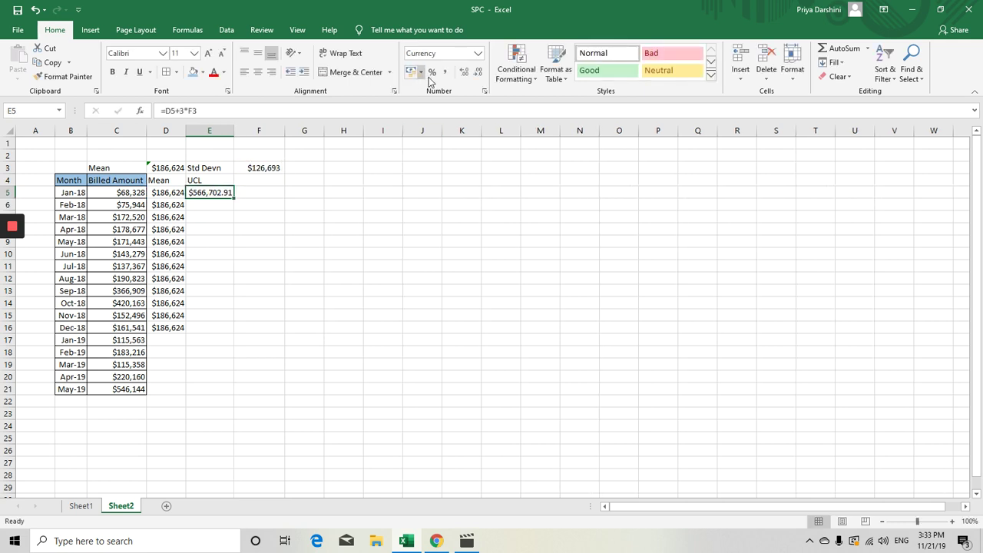
pyautogui.click(477, 72)
pyautogui.click(477, 72)
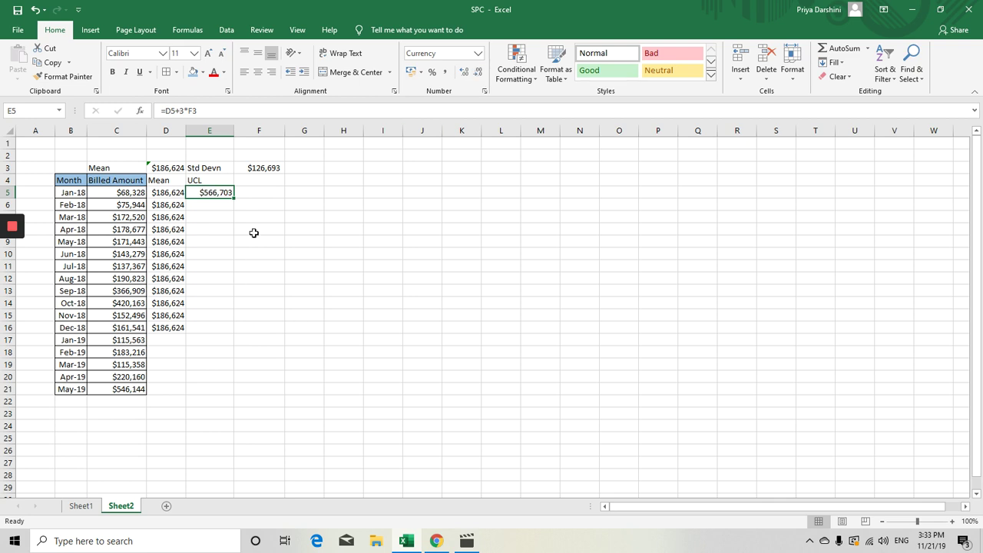
# Step: Make both references in the E5 formula absolute so it reads =$D$5+3*$F$3
pyautogui.press('F2')
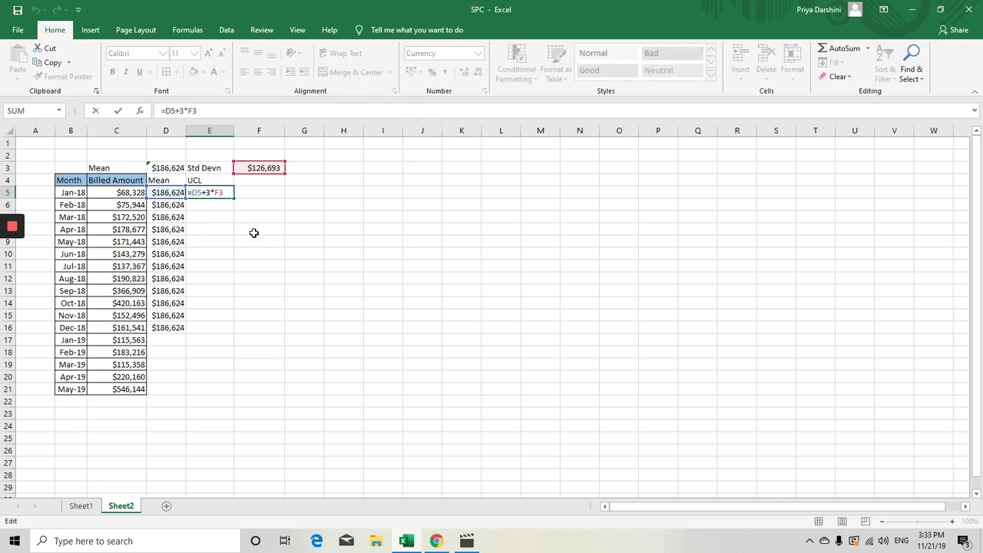
pyautogui.hotkey('shift', 'Left')
pyautogui.hotkey('shift', 'Left')
pyautogui.press('F4')
pyautogui.press('Left')
pyautogui.press('Left')
pyautogui.press('Left')
pyautogui.press('Left')
pyautogui.hotkey('shift', 'Left')
pyautogui.hotkey('shift', 'Left')
pyautogui.press('F4')
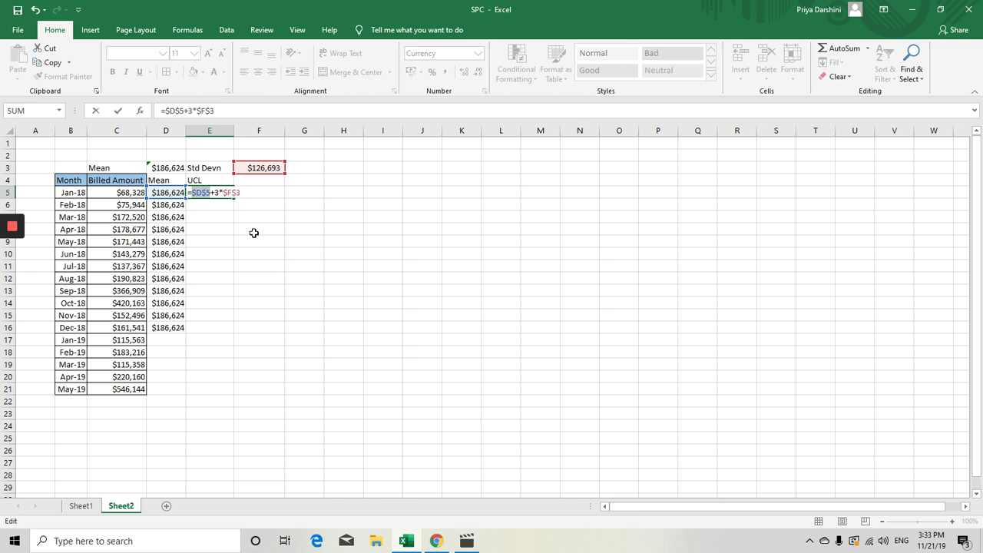
pyautogui.press('Return')
# Step: Fill the UCL formula from E5 down through E16 for all 2018 months
pyautogui.press('Up')
pyautogui.hotkey('shift', 'Down')
pyautogui.hotkey('shift', 'Down')
pyautogui.hotkey('shift', 'Down')
pyautogui.hotkey('shift', 'Down')
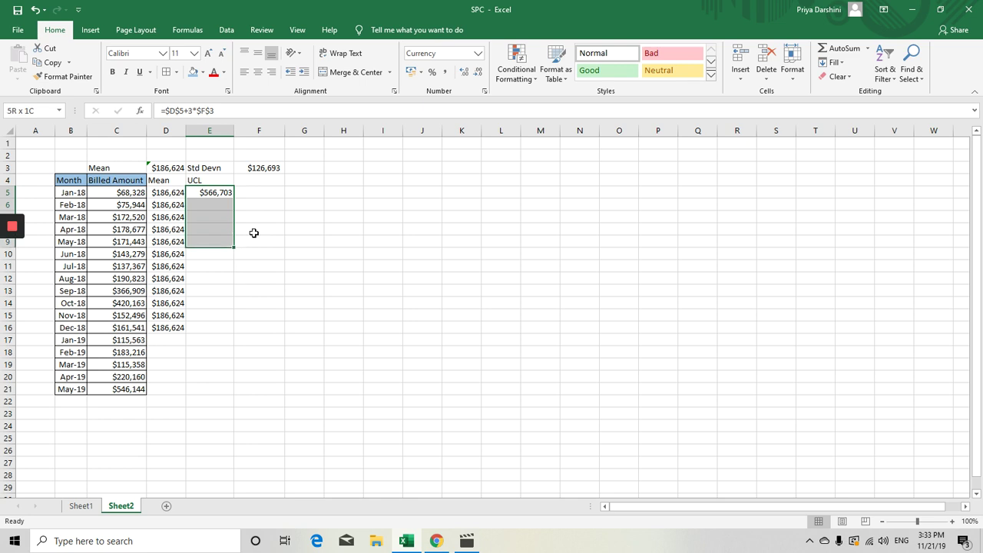
pyautogui.hotkey('shift', 'Down')
pyautogui.hotkey('shift', 'Down')
pyautogui.hotkey('shift', 'Down')
pyautogui.hotkey('shift', 'Down')
pyautogui.hotkey('shift', 'Down')
pyautogui.hotkey('shift', 'Down')
pyautogui.hotkey('shift', 'Down')
pyautogui.hotkey('shift', 'Down')
pyautogui.hotkey('shift', 'Up')
pyautogui.hotkey('ctrl', 'd')
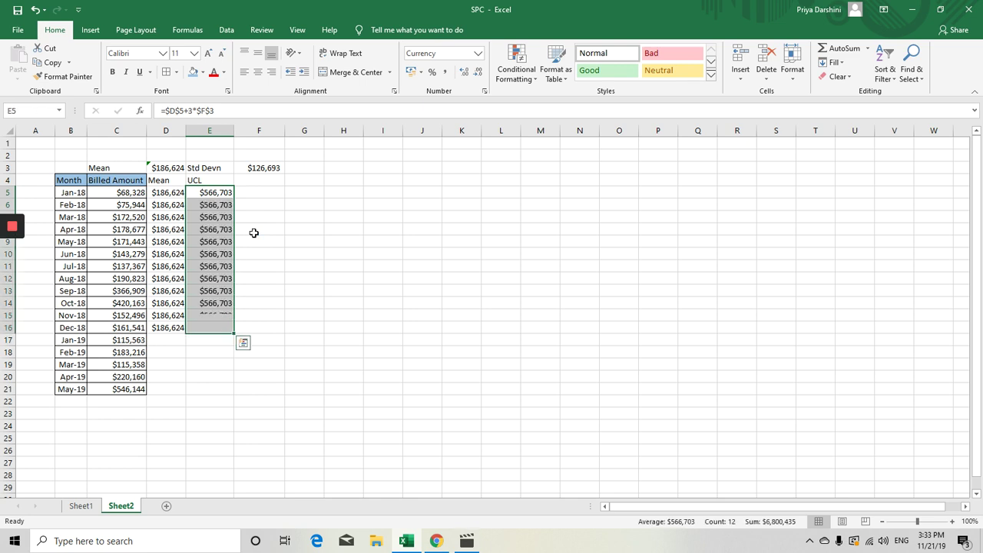
# Step: Enter the column header LCL in cell F4, beside the UCL header
pyautogui.press('Down')
pyautogui.press('Up')
pyautogui.press('Up')
pyautogui.press('Right')
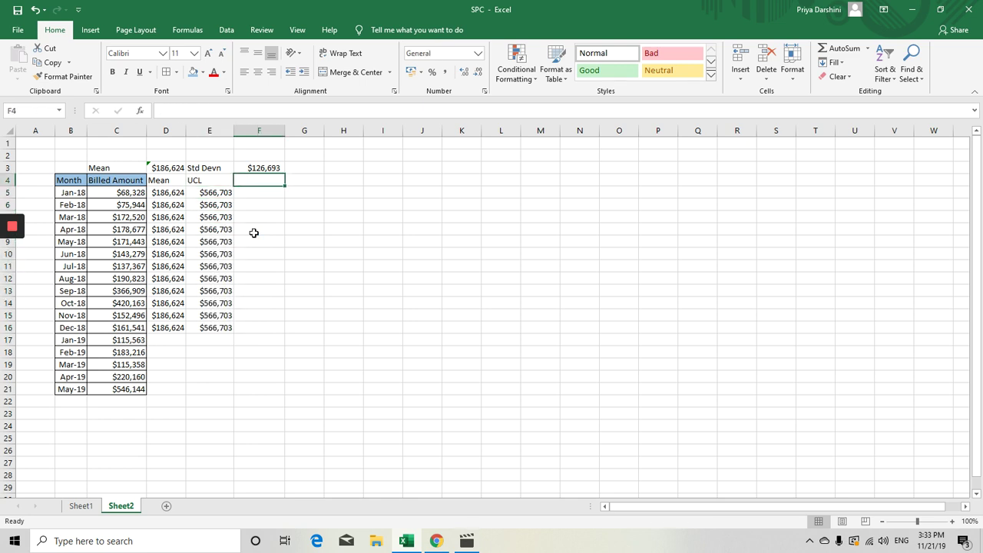
pyautogui.write('LC')
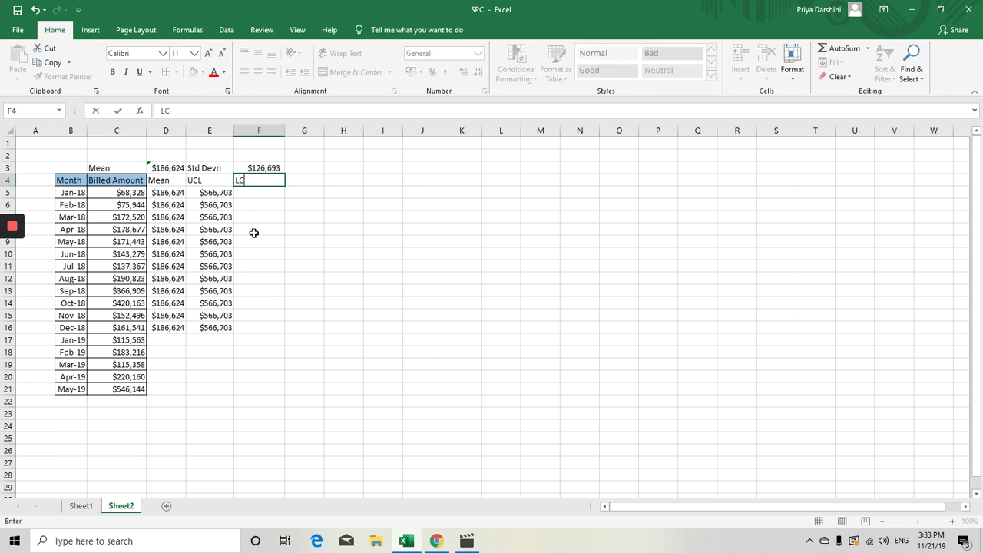
pyautogui.write('L')
pyautogui.hotkey('ctrl', 'Return')
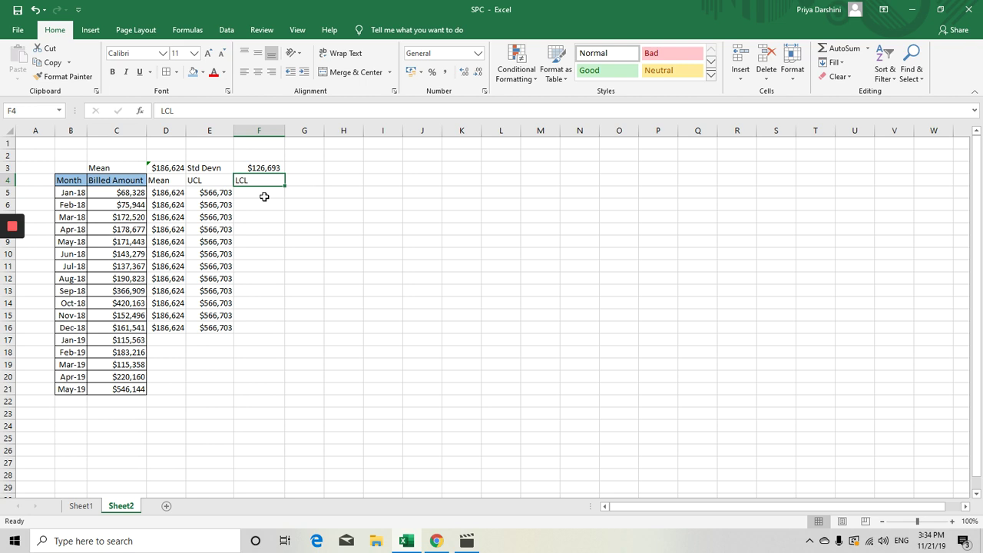
# Step: Copy the Jan-18 UCL formula from E5 into the LCL cell F5
pyautogui.click(263, 196)
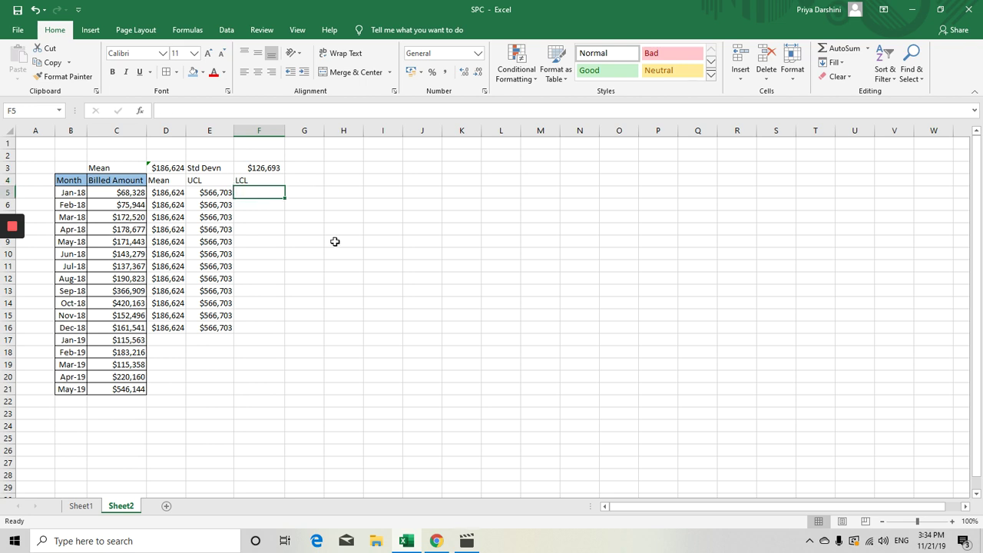
pyautogui.click(224, 196)
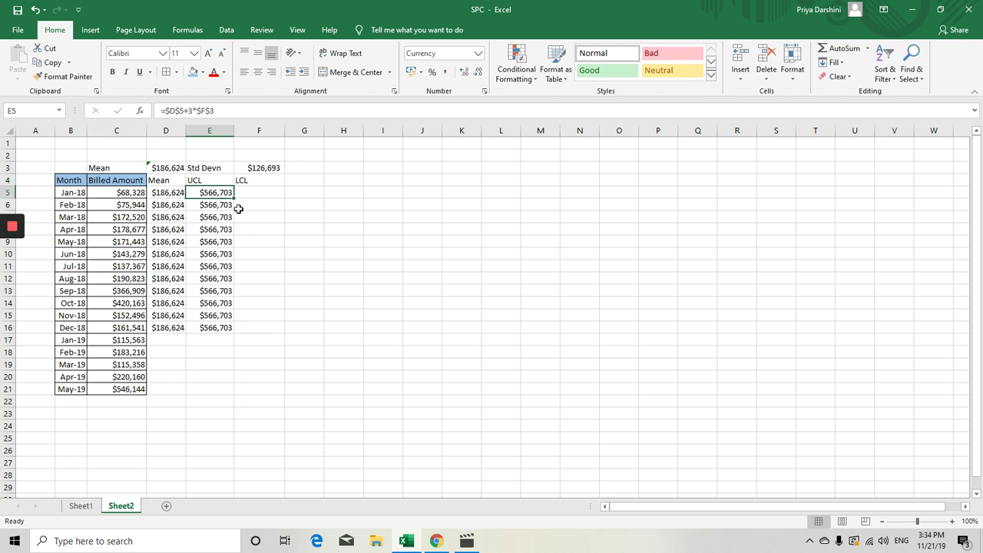
pyautogui.hotkey('ctrl', 'c')
pyautogui.press('Right')
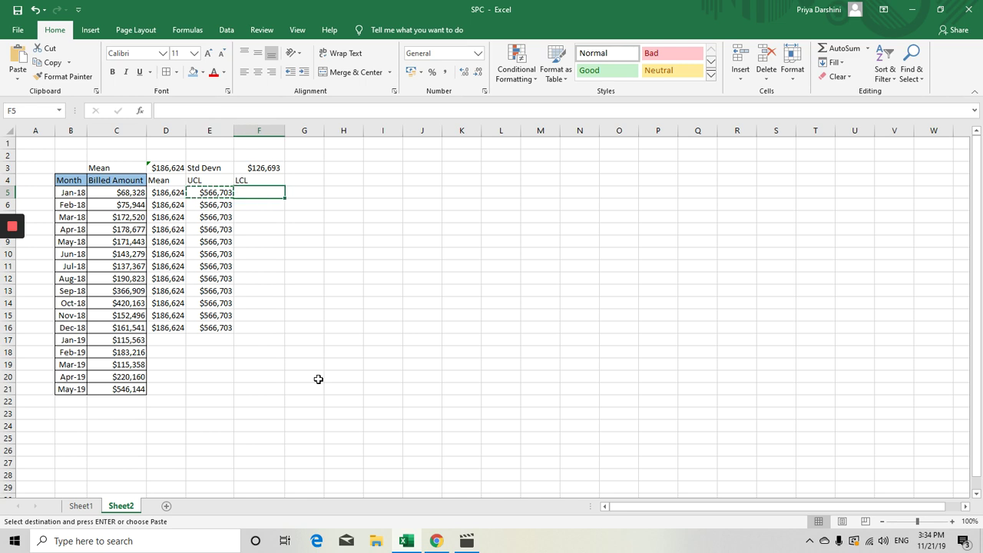
pyautogui.hotkey('ctrl', 'v')
# Step: Change the formula in F5 to subtract three standard deviations from the mean, as =$D$5-3*$F$3
pyautogui.press('F2')
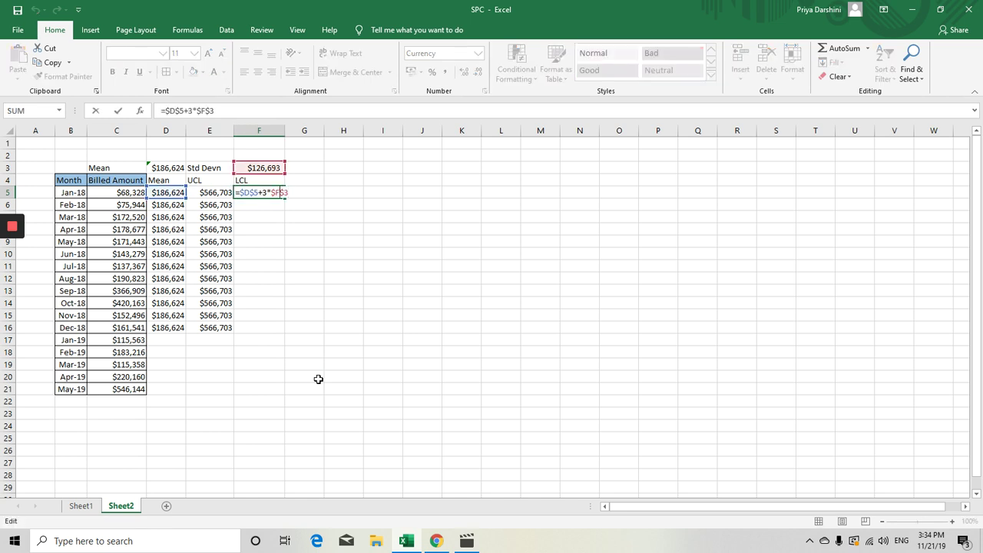
pyautogui.press('Left')
pyautogui.press('Left')
pyautogui.press('Left')
pyautogui.press('Left')
pyautogui.press('Left')
pyautogui.press('Left')
pyautogui.press('BackSpace')
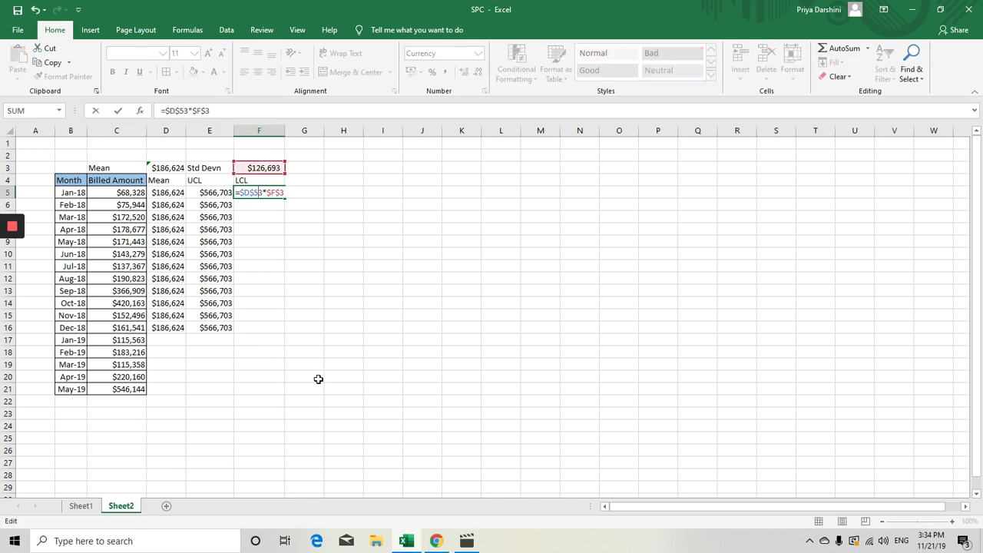
pyautogui.write('-')
pyautogui.press('Return')
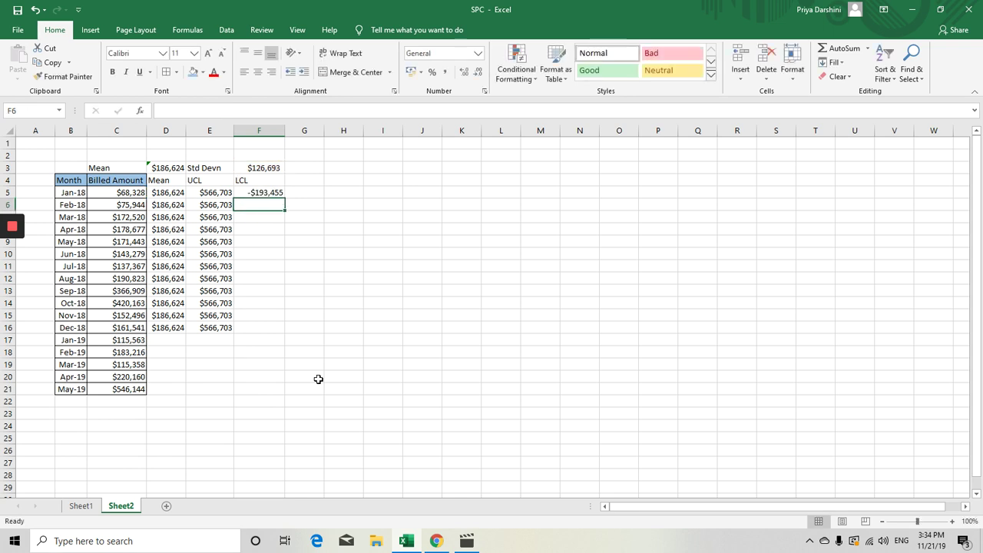
# Step: Replace the lower control limit formula in F5 with the value 0
pyautogui.press('Up')
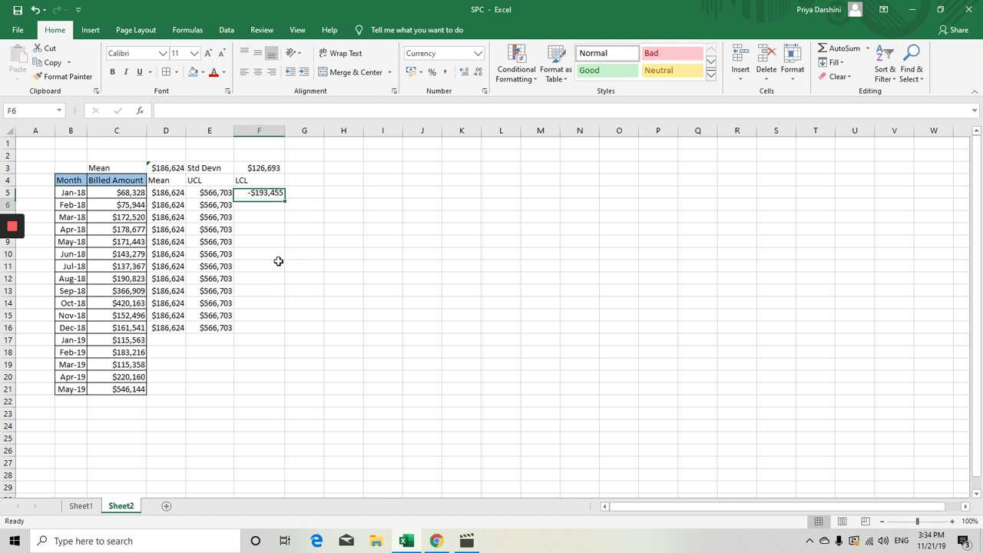
pyautogui.press('F2')
pyautogui.press('BackSpace')
pyautogui.press('BackSpace')
pyautogui.press('BackSpace')
pyautogui.press('BackSpace')
pyautogui.press('BackSpace')
pyautogui.press('BackSpace')
pyautogui.press('BackSpace')
pyautogui.press('BackSpace')
pyautogui.press('BackSpace')
pyautogui.press('BackSpace')
pyautogui.press('BackSpace')
pyautogui.press('BackSpace')
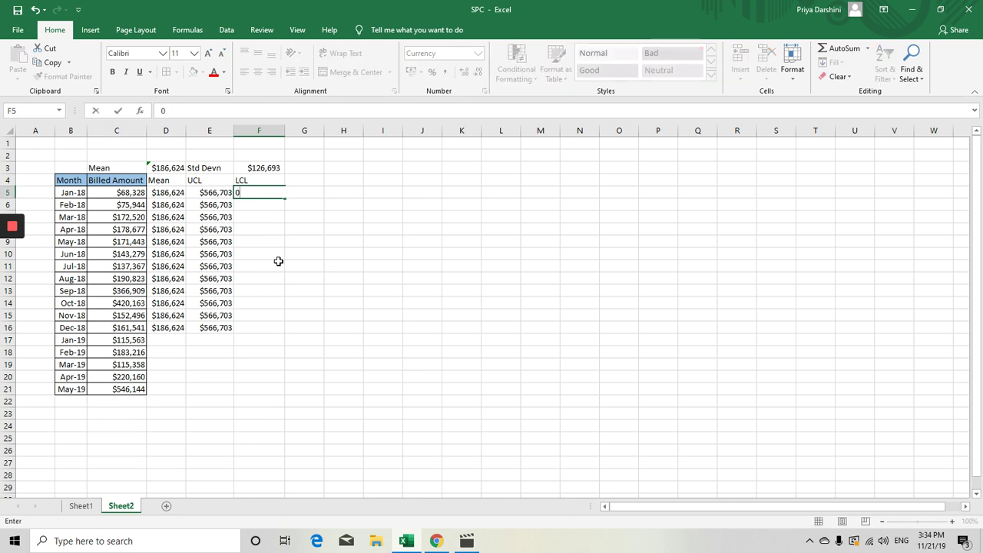
pyautogui.write('0')
pyautogui.press('Return')
# Step: Fill the 0 lower control limit from F5 down through F16 for all 2018 months
pyautogui.press('Up')
pyautogui.hotkey('shift', 'Down')
pyautogui.hotkey('shift', 'Down')
pyautogui.hotkey('shift', 'Down')
pyautogui.hotkey('shift', 'Down')
pyautogui.hotkey('shift', 'Down')
pyautogui.hotkey('shift', 'Down')
pyautogui.hotkey('shift', 'Down')
pyautogui.hotkey('shift', 'Down')
pyautogui.hotkey('shift', 'Down')
pyautogui.hotkey('shift', 'Down')
pyautogui.hotkey('shift', 'Down')
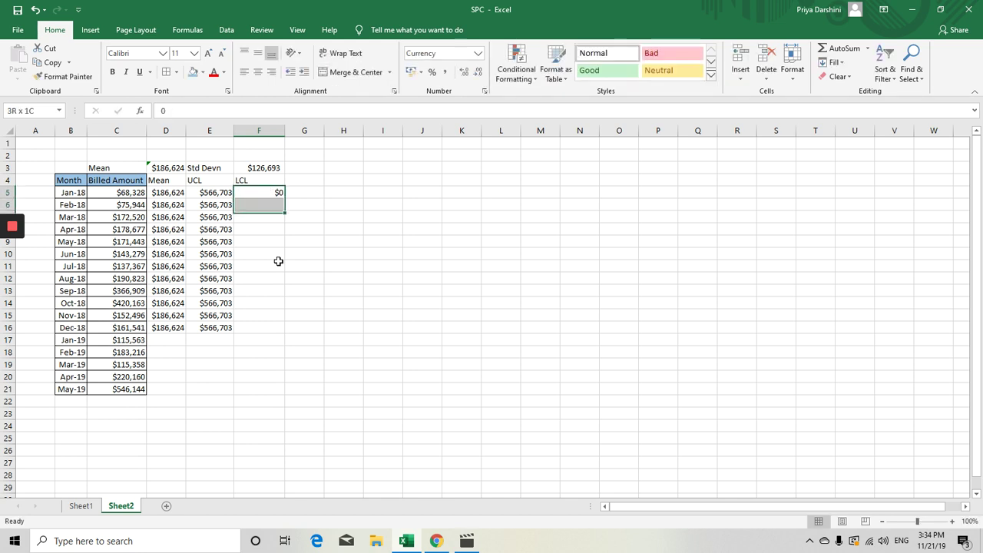
pyautogui.hotkey('ctrl', 'd')
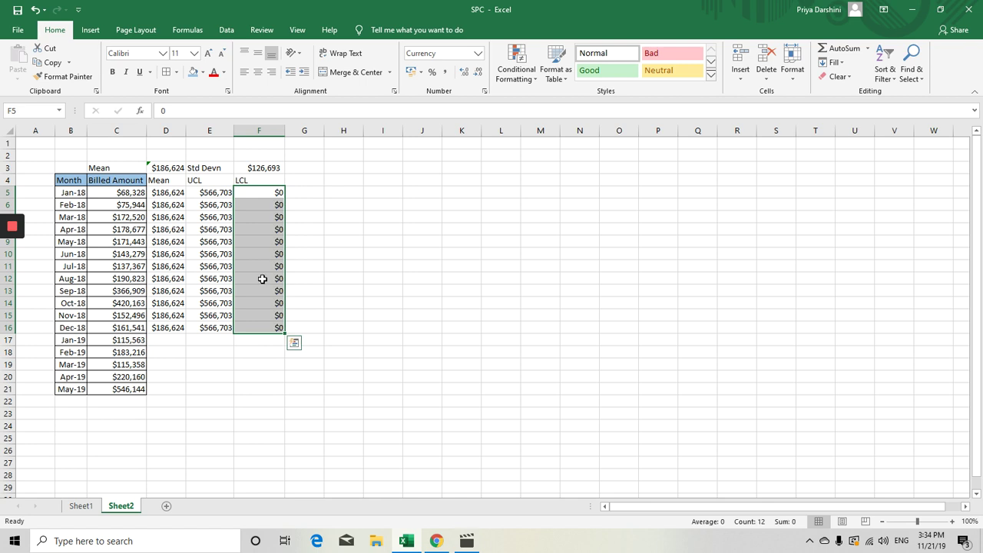
pyautogui.hotkey('shift', 'Up')
pyautogui.hotkey('shift', 'Up')
pyautogui.hotkey('shift', 'Up')
pyautogui.hotkey('shift', 'Up')
pyautogui.hotkey('shift', 'Up')
pyautogui.hotkey('shift', 'Up')
pyautogui.hotkey('shift', 'Up')
pyautogui.hotkey('shift', 'Up')
pyautogui.hotkey('shift', 'Up')
pyautogui.hotkey('shift', 'Up')
pyautogui.hotkey('shift', 'Up')
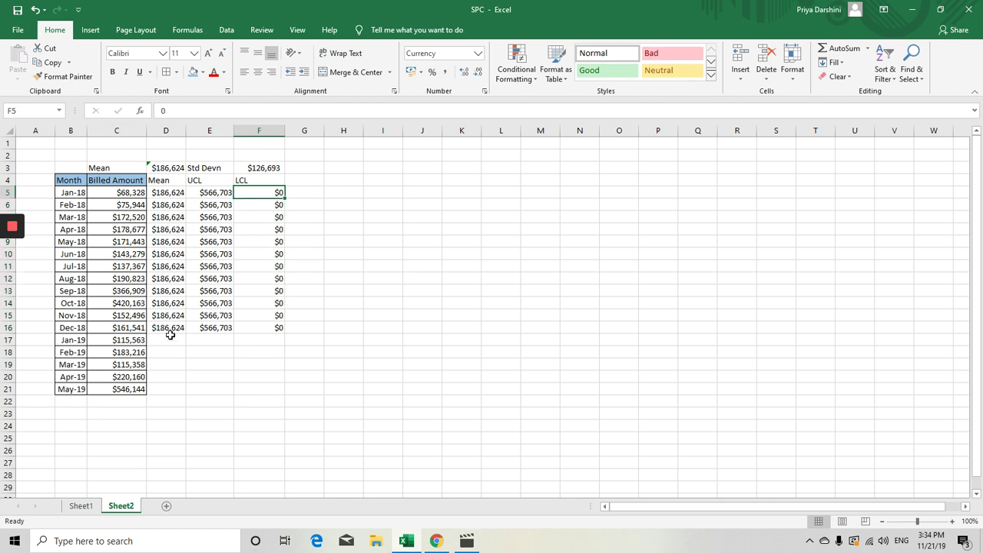
# Step: Enter the 2019 mean in D17 for Jan-19 as =AVERAGE(C17:C21)
pyautogui.click(168, 342)
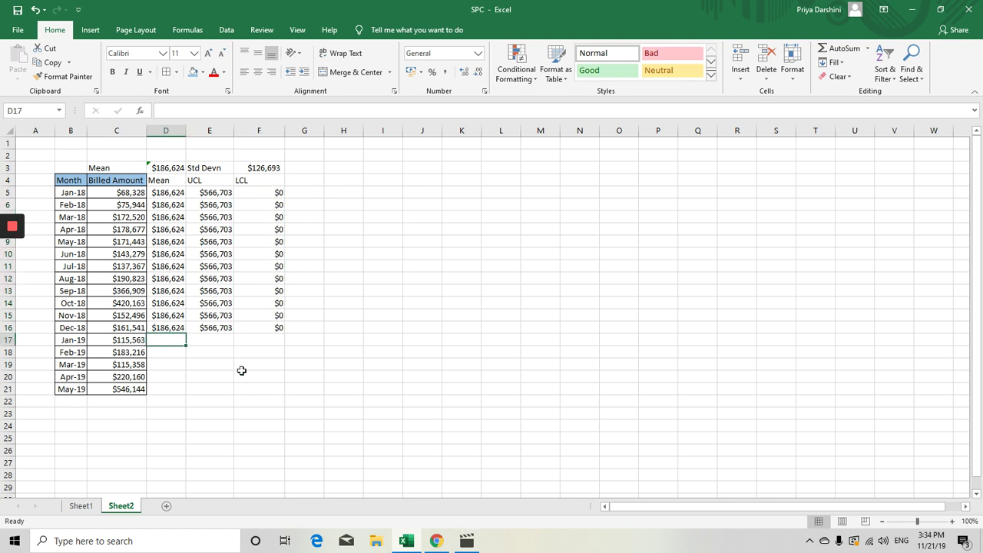
pyautogui.write('=av')
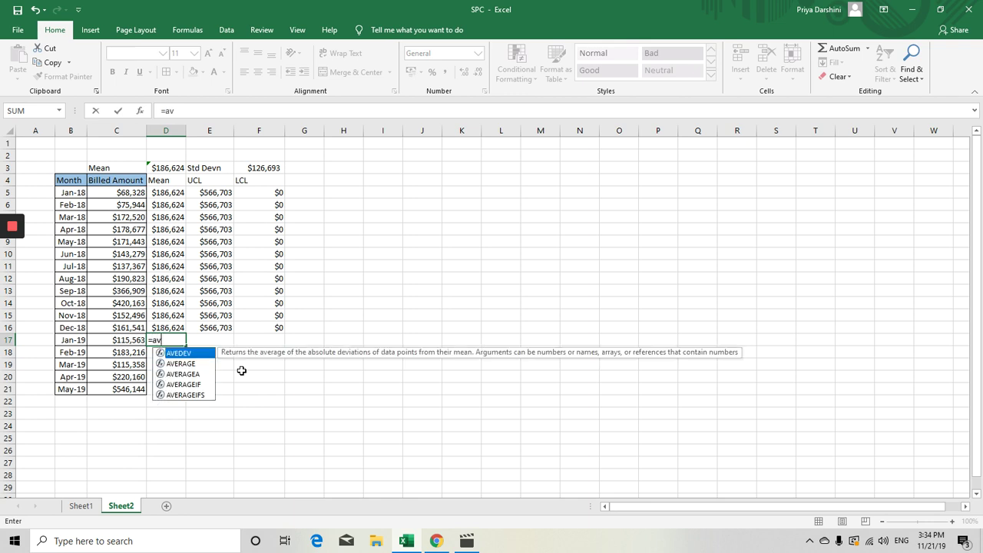
pyautogui.write('erage(')
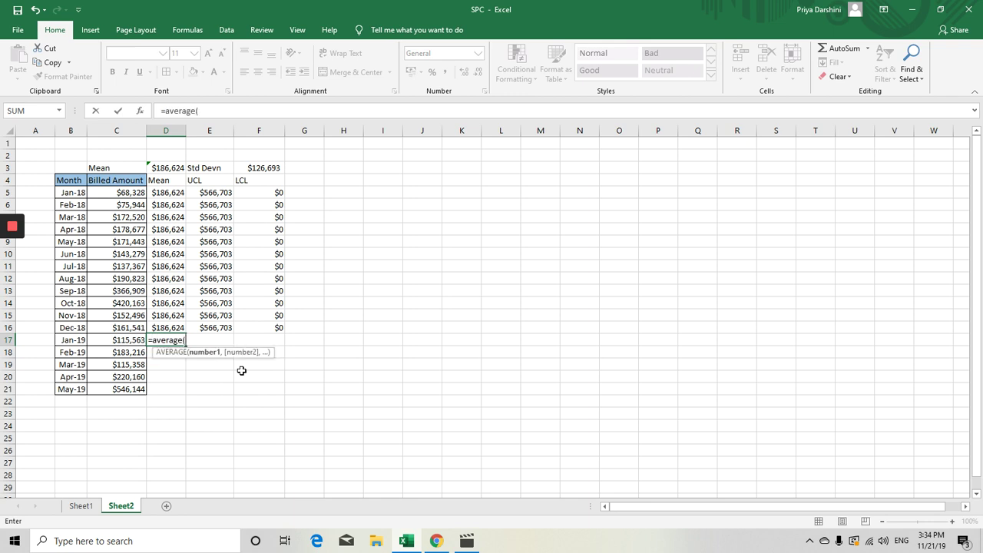
pyautogui.press('Left')
pyautogui.hotkey('shift', 'Down')
pyautogui.hotkey('shift', 'Down')
pyautogui.hotkey('shift', 'Down')
pyautogui.hotkey('shift', 'Down')
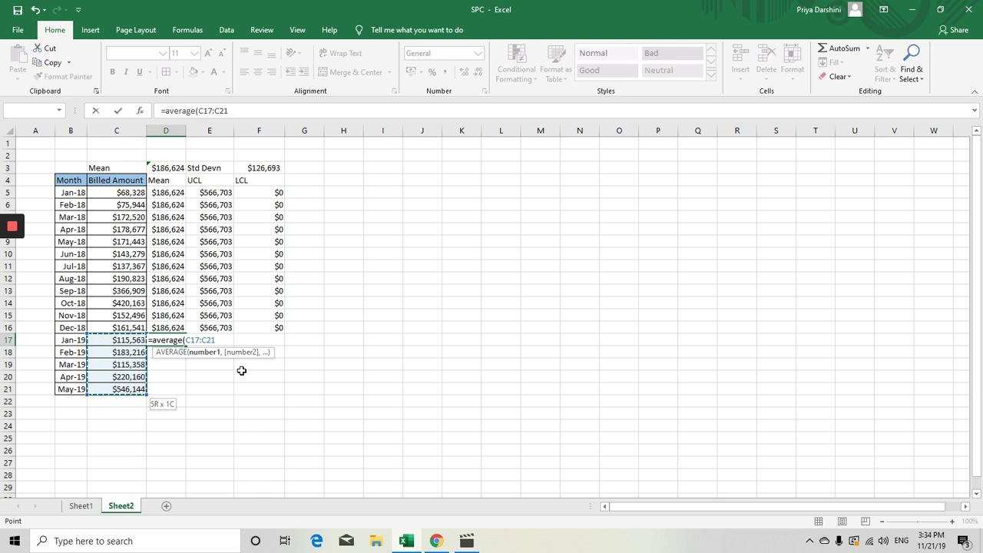
pyautogui.write(')')
pyautogui.hotkey('ctrl', 'Return')
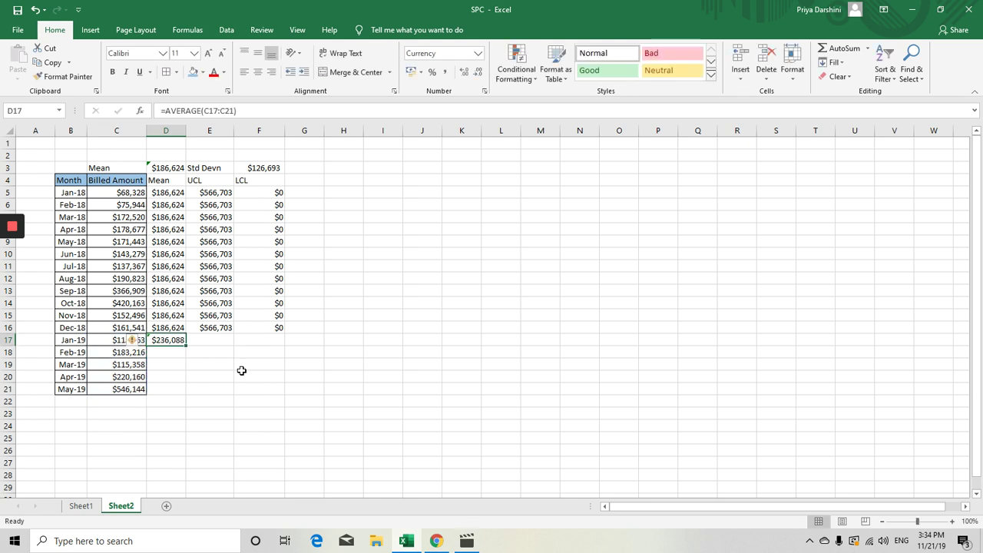
# Step: Enter a formula in D18 that references the 2019 mean absolutely, as =$D$17
pyautogui.press('Down')
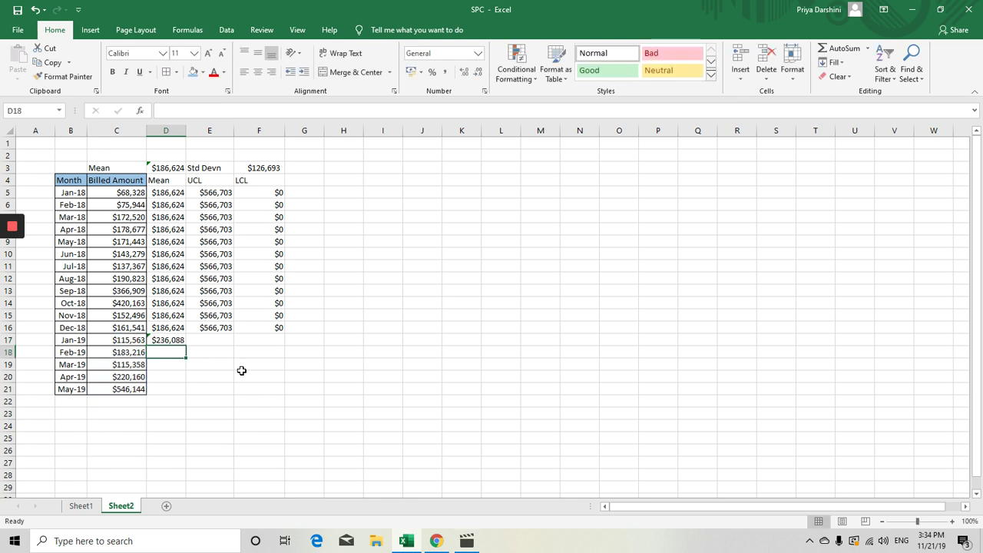
pyautogui.write('=')
pyautogui.press('Up')
pyautogui.hotkey('ctrl', 'Return')
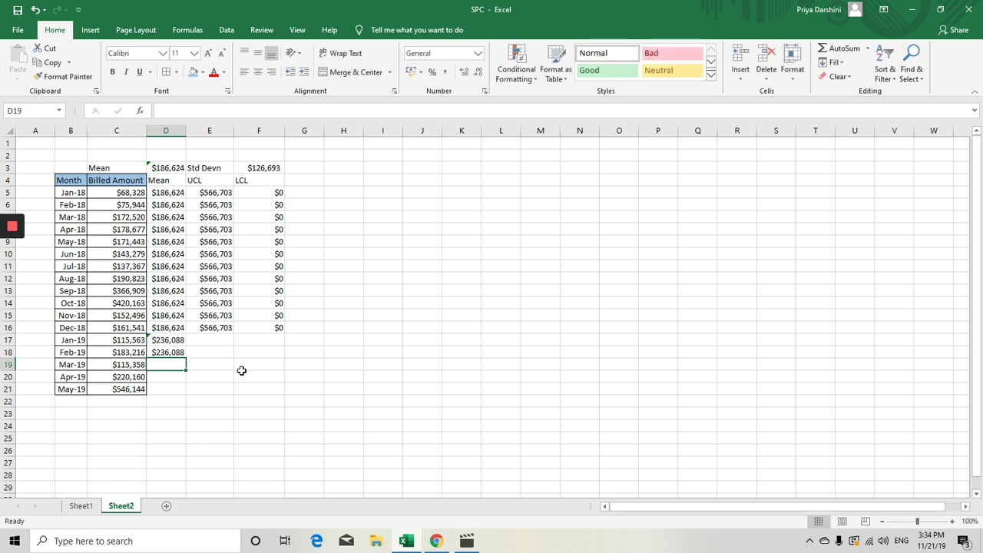
pyautogui.press('F2')
pyautogui.hotkey('shift', 'Left')
pyautogui.hotkey('shift', 'Left')
pyautogui.hotkey('shift', 'Left')
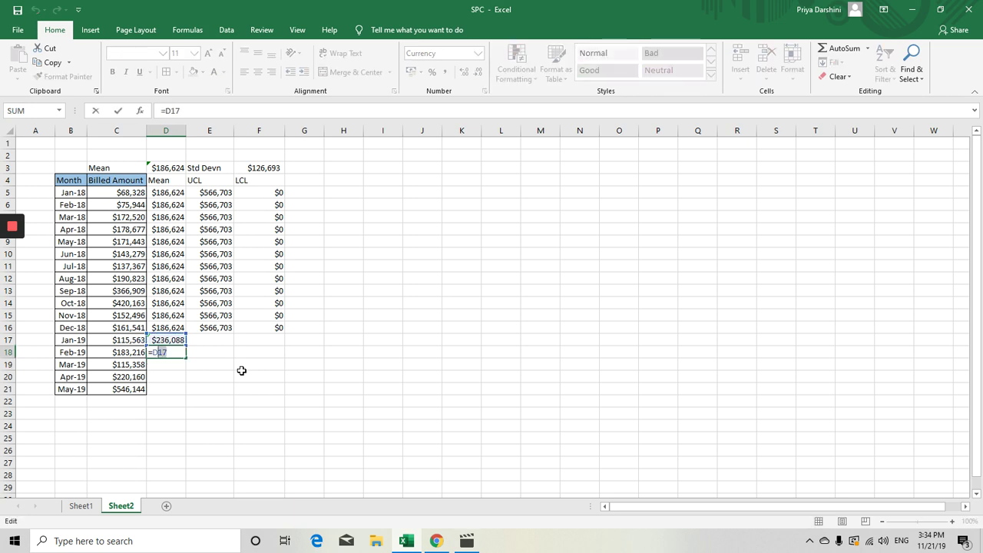
pyautogui.press('F4')
pyautogui.hotkey('ctrl', 'Return')
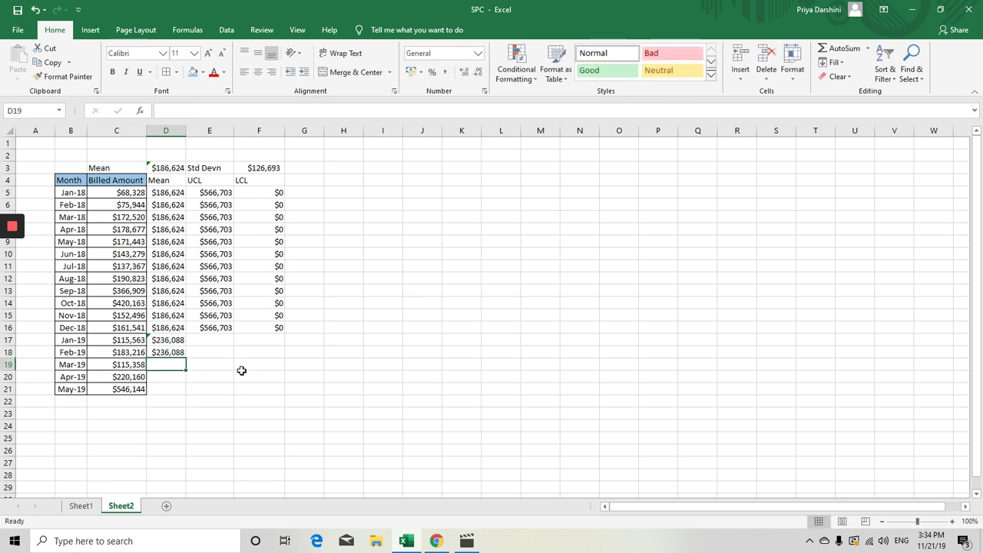
# Step: Fill the =$D$17 mean formula from D18 down through D21 for the remaining 2019 months
pyautogui.hotkey('shift', 'Down')
pyautogui.hotkey('shift', 'Down')
pyautogui.hotkey('shift', 'Down')
pyautogui.hotkey('ctrl', 'd')
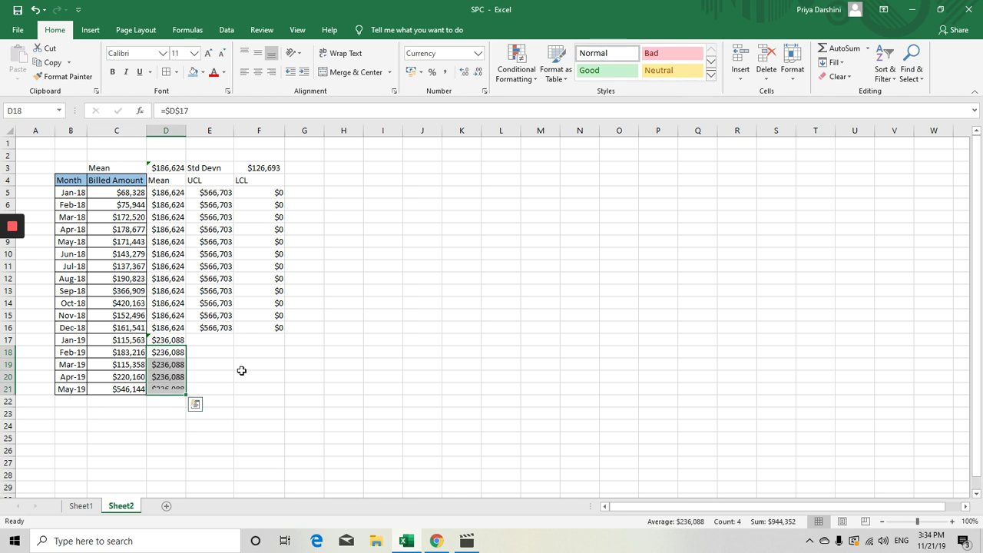
# Step: Fill the UCL formula from E16 down through E21 to cover the 2019 months
pyautogui.hotkey('shift', 'Up')
pyautogui.hotkey('shift', 'Up')
pyautogui.hotkey('shift', 'Up')
pyautogui.press('Up')
pyautogui.press('Right')
pyautogui.press('Up')
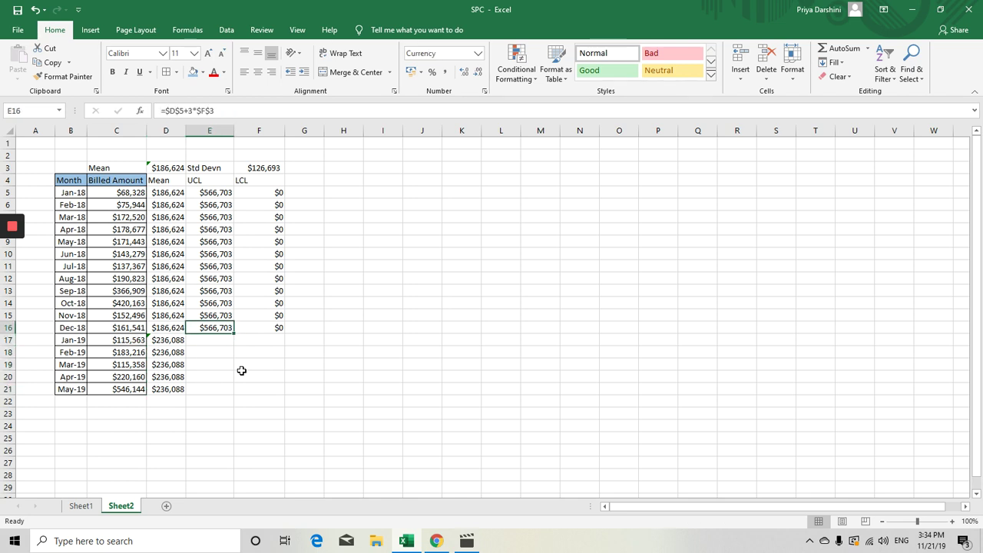
pyautogui.hotkey('shift', 'Down')
pyautogui.hotkey('shift', 'Down')
pyautogui.hotkey('shift', 'Down')
pyautogui.hotkey('shift', 'Down')
pyautogui.hotkey('shift', 'Down')
pyautogui.hotkey('ctrl', 'd')
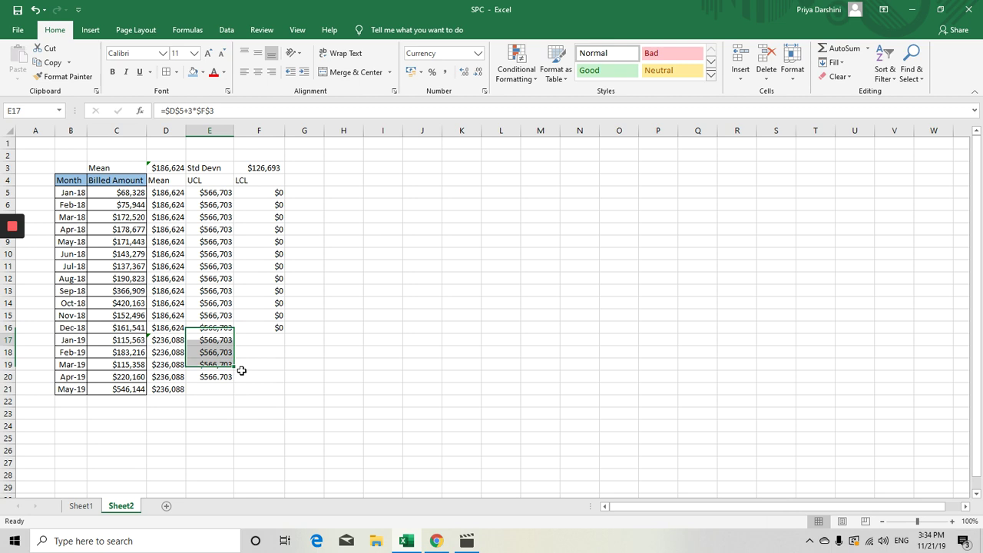
# Step: Replace the $D$5 reference in the Jan-19 UCL formula with the 2019 mean, making E17 =D17+3*$F$3
pyautogui.hotkey('shift', 'Up')
pyautogui.hotkey('shift', 'Up')
pyautogui.hotkey('shift', 'Up')
pyautogui.hotkey('shift', 'Up')
pyautogui.press('F2')
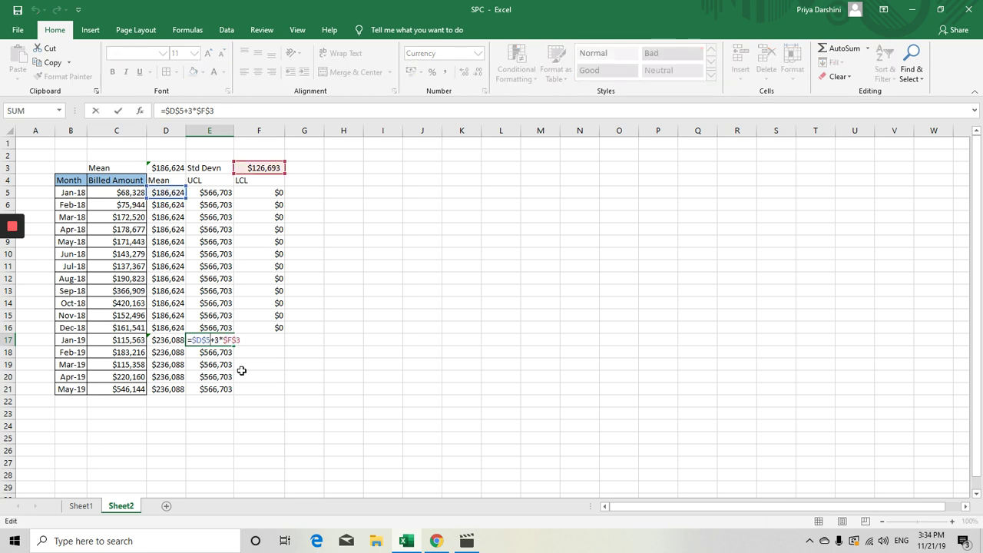
pyautogui.press('BackSpace')
pyautogui.press('BackSpace')
pyautogui.press('BackSpace')
pyautogui.press('BackSpace')
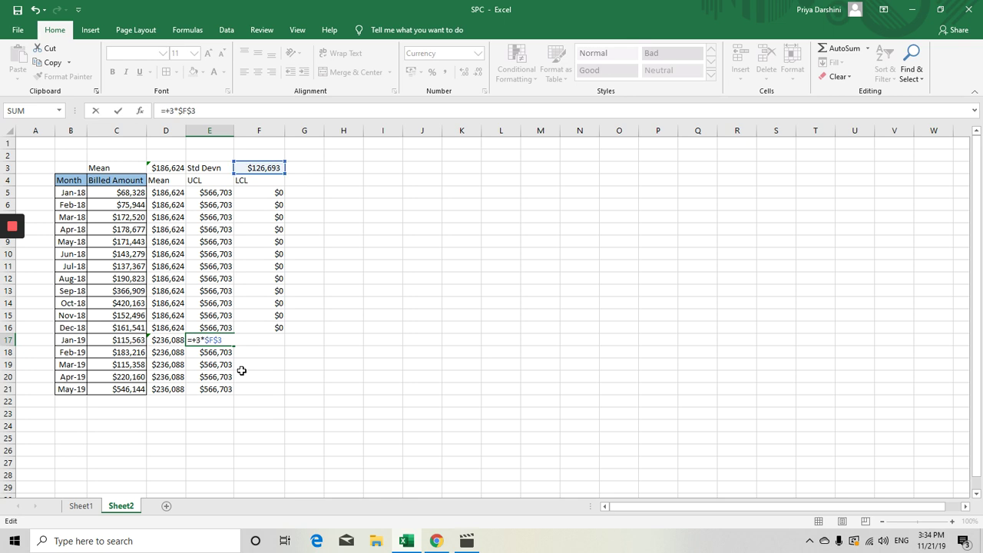
pyautogui.click(163, 341)
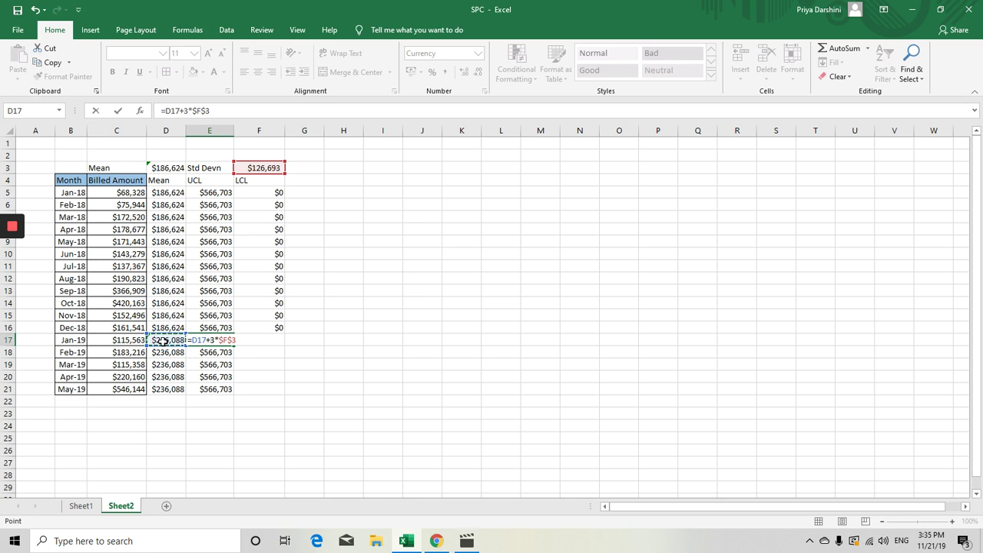
pyautogui.press('Left')
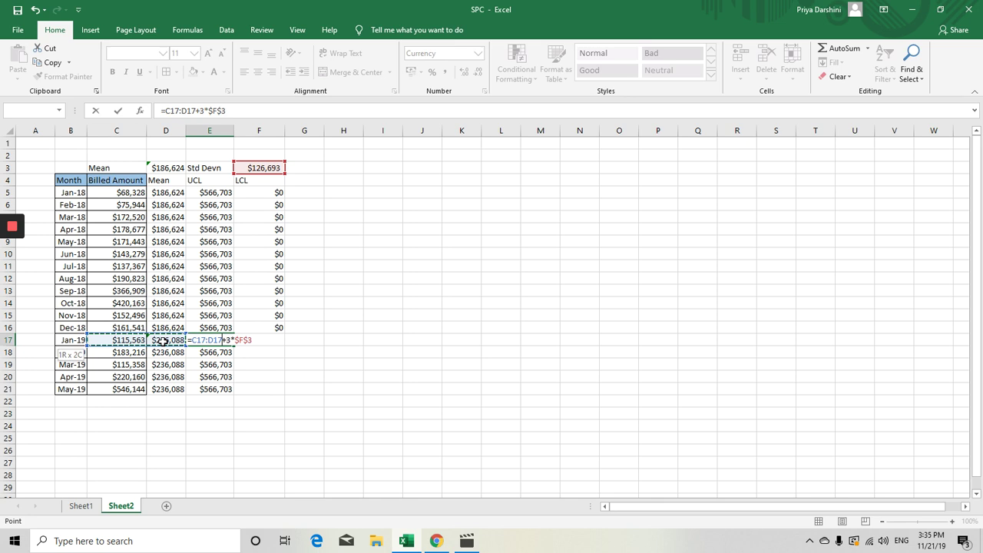
pyautogui.press('Left')
pyautogui.press('Right')
pyautogui.press('Right')
pyautogui.press('Right')
pyautogui.press('Left')
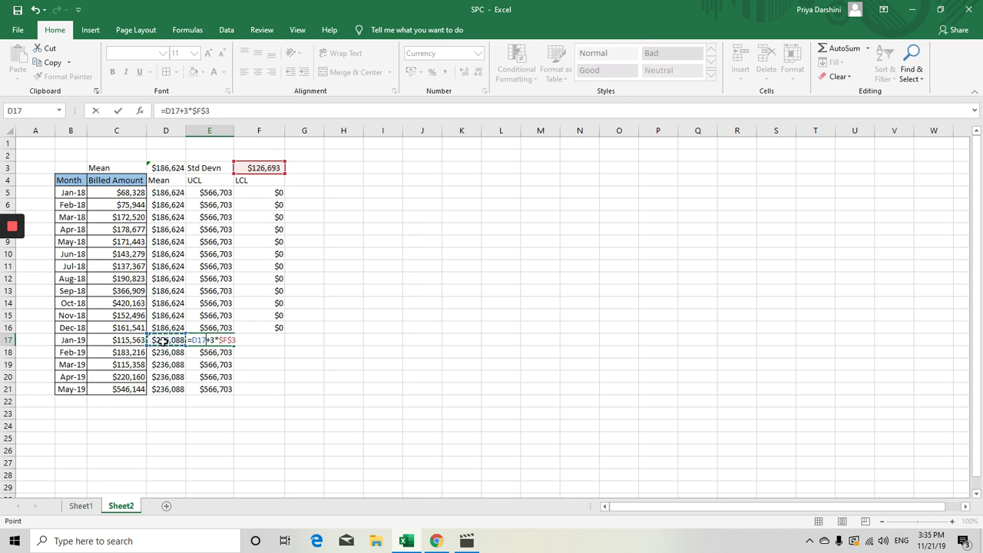
# Step: Make the mean reference in the E17 formula absolute, as =$D$17+3*$F$3
pyautogui.press('F2')
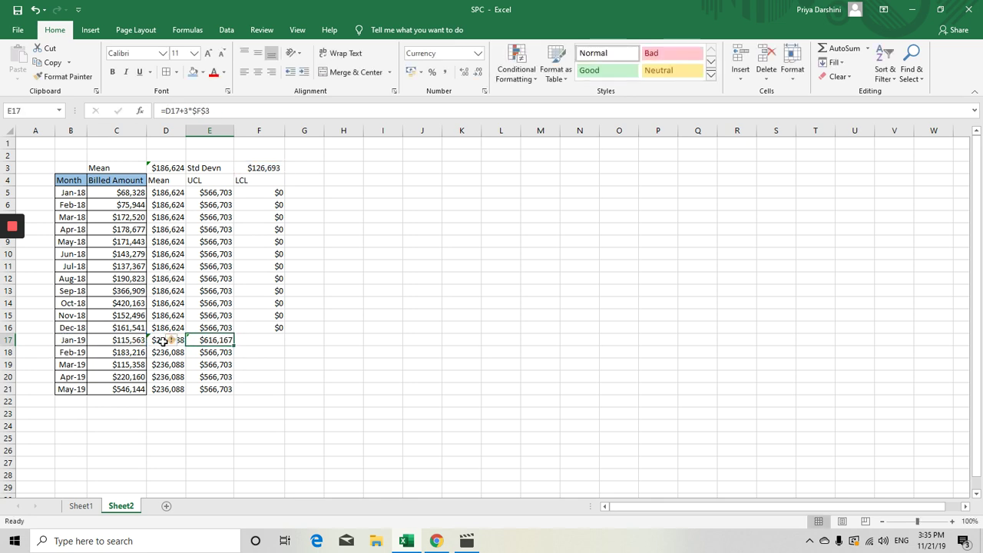
pyautogui.press('Left')
pyautogui.press('Left')
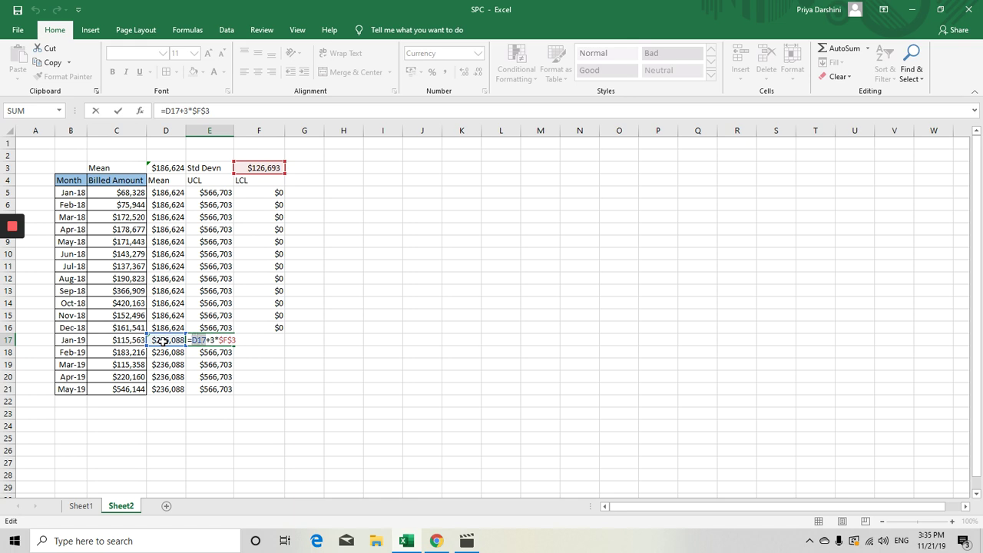
pyautogui.press('F4')
pyautogui.hotkey('ctrl', 'Return')
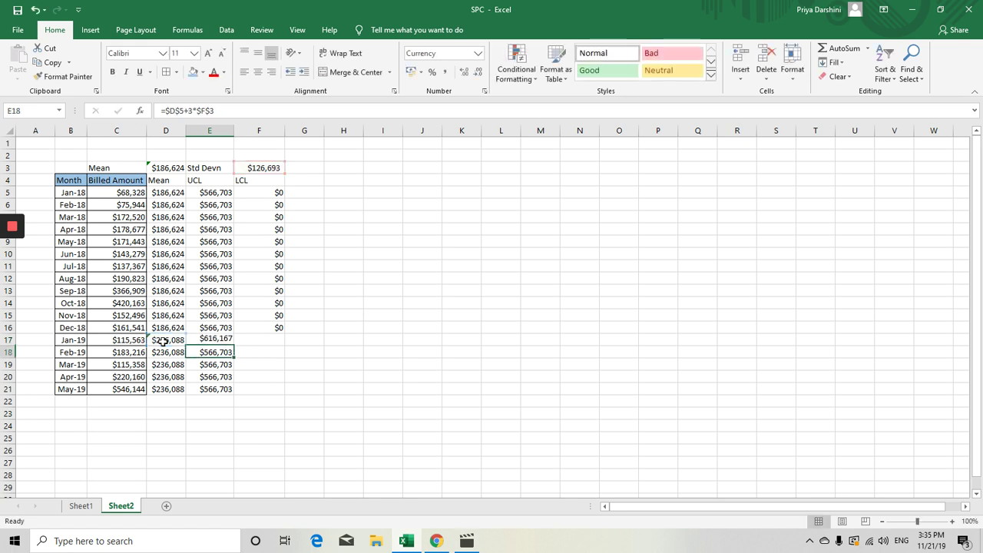
# Step: Fill the updated 2019 UCL formula from E17 down through E21
pyautogui.hotkey('shift', 'Down')
pyautogui.hotkey('shift', 'Down')
pyautogui.hotkey('shift', 'Down')
pyautogui.hotkey('shift', 'Down')
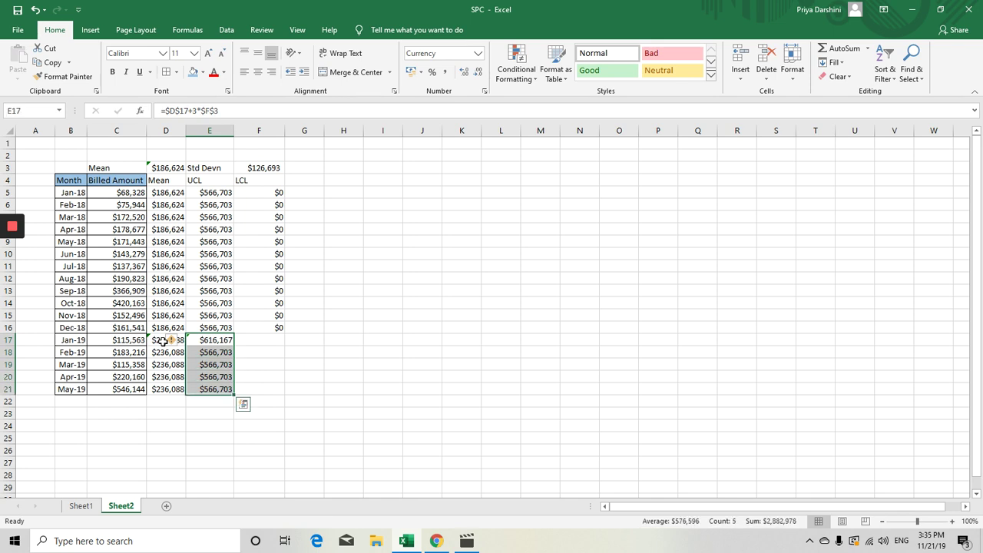
pyautogui.hotkey('ctrl', 'd')
# Step: Fill the 0 lower control limit from F16 down through F21 for the 2019 months
pyautogui.click(257, 331)
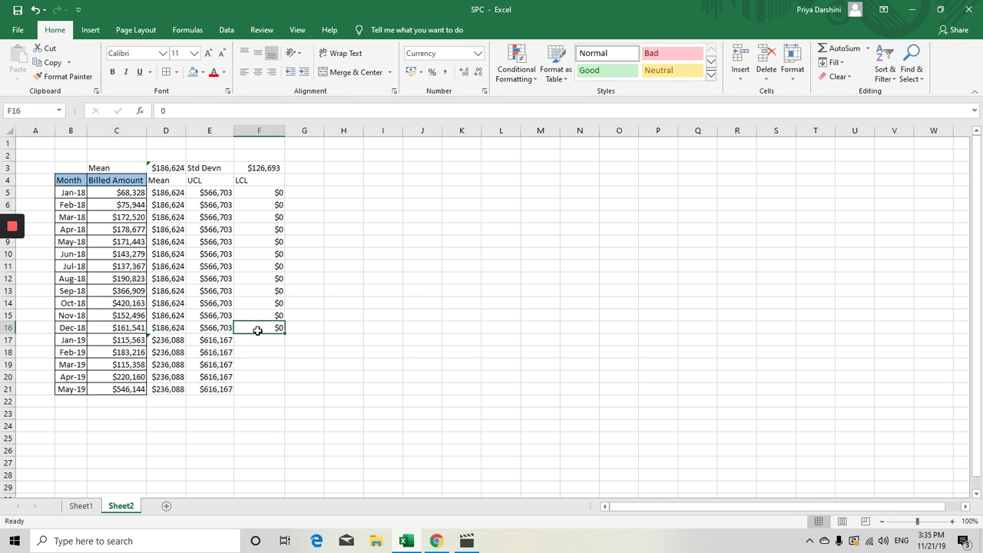
pyautogui.hotkey('shift', 'Down')
pyautogui.hotkey('shift', 'Down')
pyautogui.hotkey('shift', 'Down')
pyautogui.hotkey('shift', 'Down')
pyautogui.hotkey('shift', 'Down')
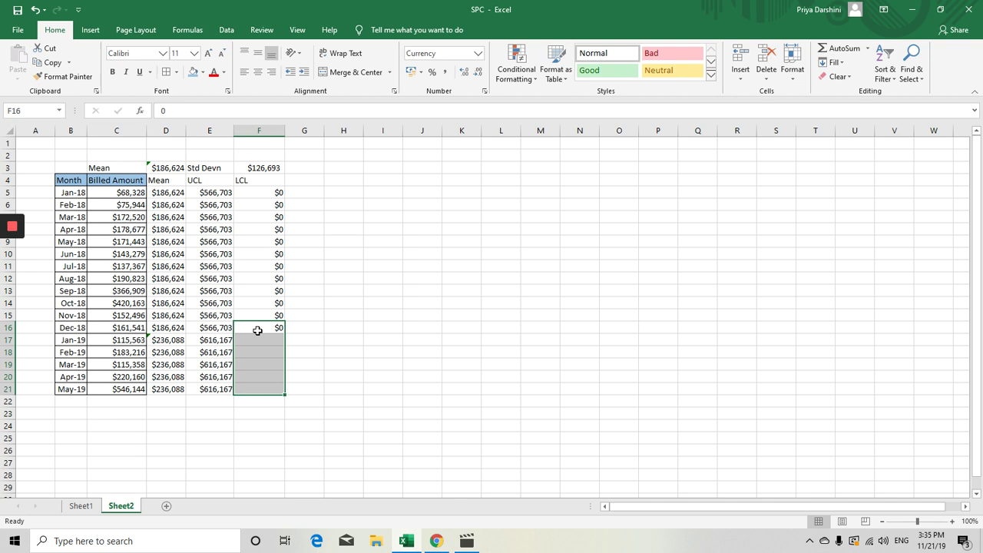
pyautogui.hotkey('ctrl', 'd')
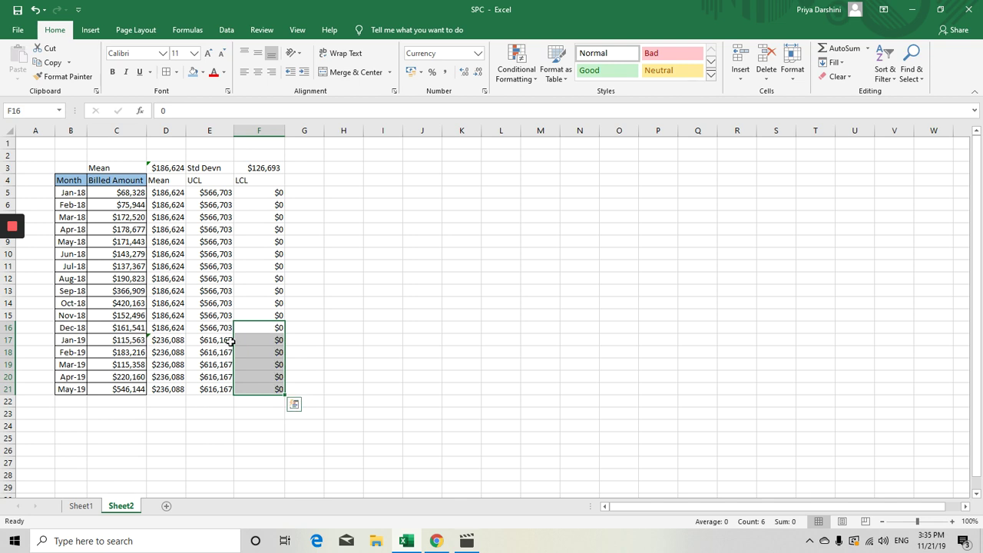
# Step: Copy the Jan-19 UCL formula from E17 into the LCL cell F17
pyautogui.click(221, 341)
pyautogui.hotkey('ctrl', 'c')
pyautogui.press('Right')
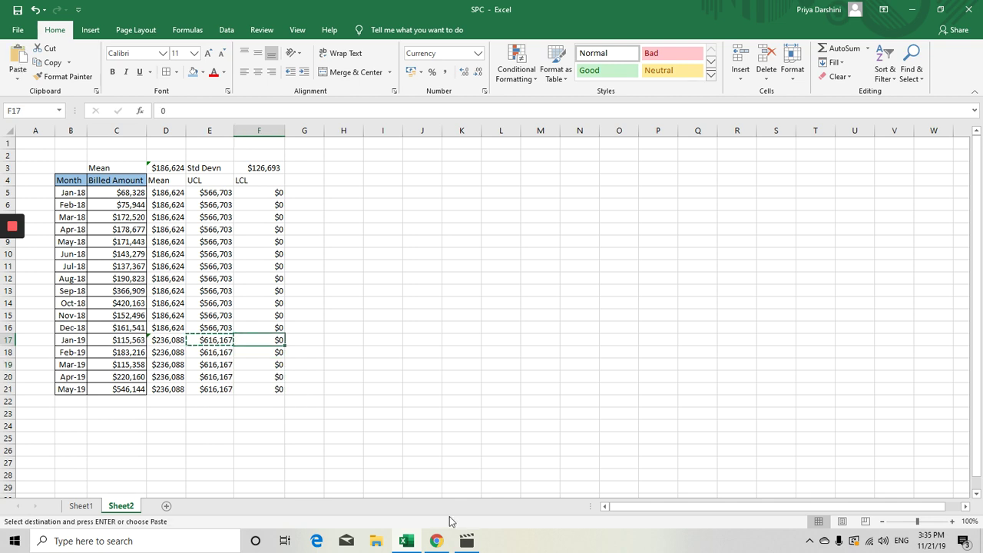
pyautogui.hotkey('ctrl', 'v')
# Step: Change the formula in F17 to subtract three standard deviations from the 2019 mean, as =$D$17-3*$F$3
pyautogui.press('F2')
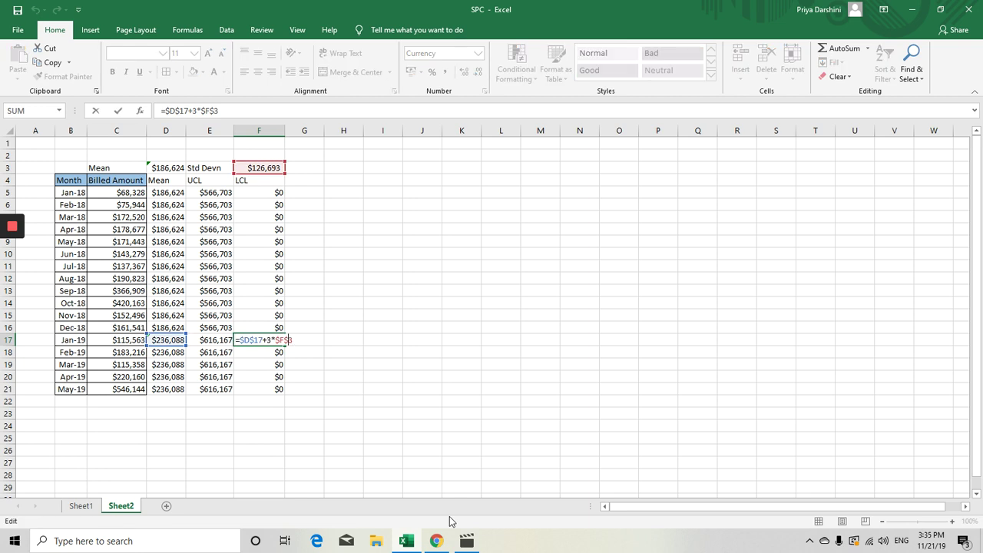
pyautogui.press('Left')
pyautogui.press('Left')
pyautogui.press('Left')
pyautogui.press('Left')
pyautogui.press('Left')
pyautogui.press('Left')
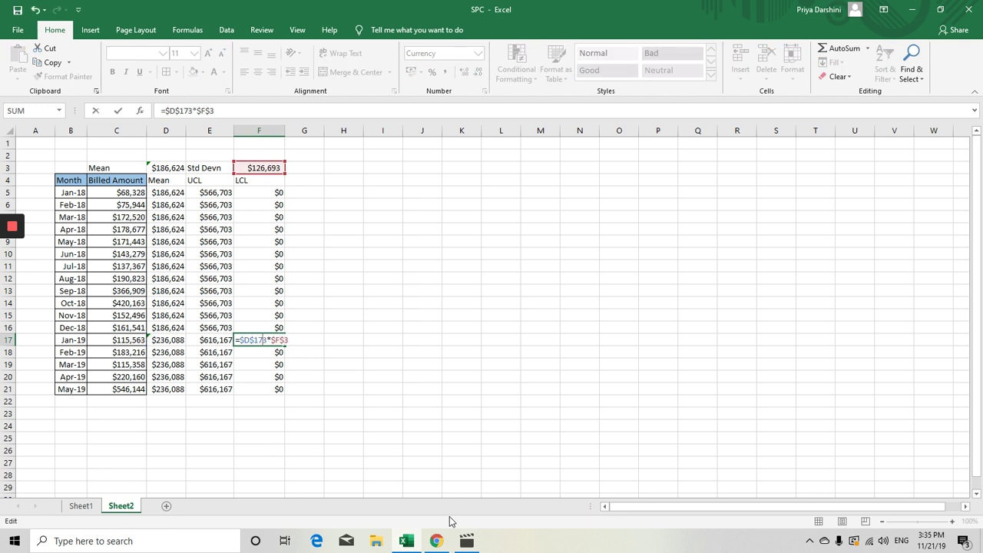
pyautogui.press('BackSpace')
pyautogui.write('-')
pyautogui.press('Return')
pyautogui.press('Up')
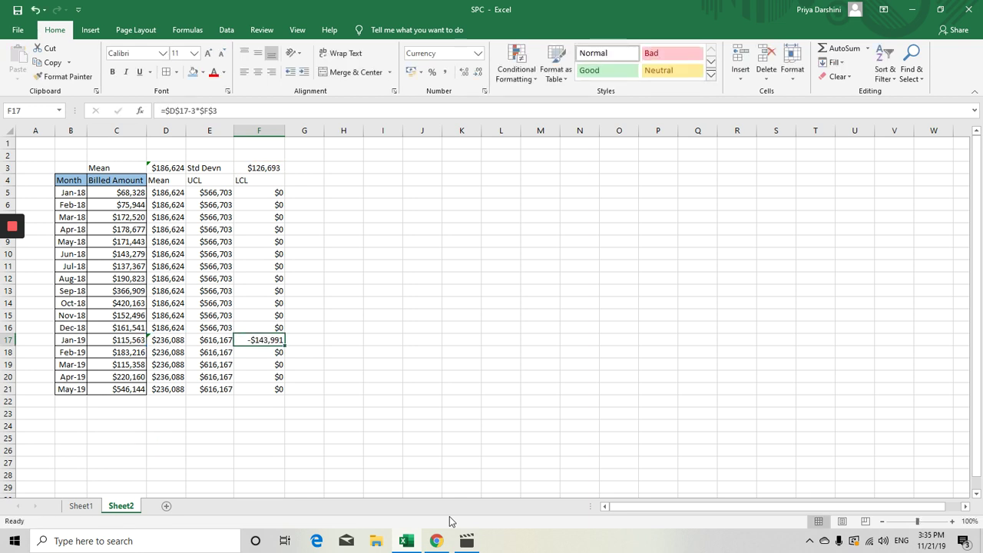
# Step: Overwrite the Jan-19 LCL formula by filling the 0 from F16 down through F21 again
pyautogui.press('Up')
pyautogui.hotkey('shift', 'Down')
pyautogui.hotkey('shift', 'Down')
pyautogui.hotkey('shift', 'Down')
pyautogui.hotkey('shift', 'Down')
pyautogui.hotkey('shift', 'Down')
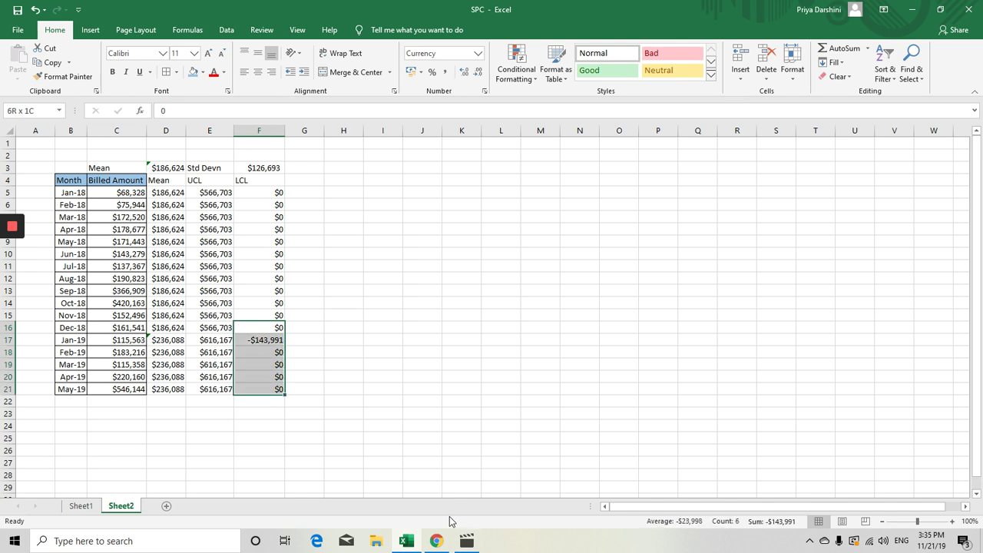
pyautogui.hotkey('ctrl', 'd')
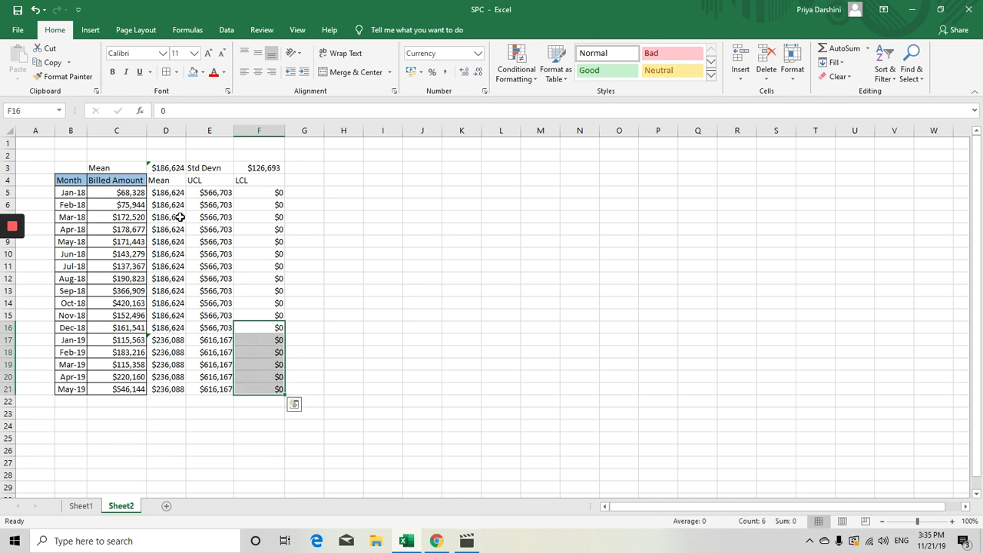
# Step: Apply All Borders to the whole table range B4:F21
pyautogui.moveTo(77, 186); pyautogui.dragTo(279, 388)
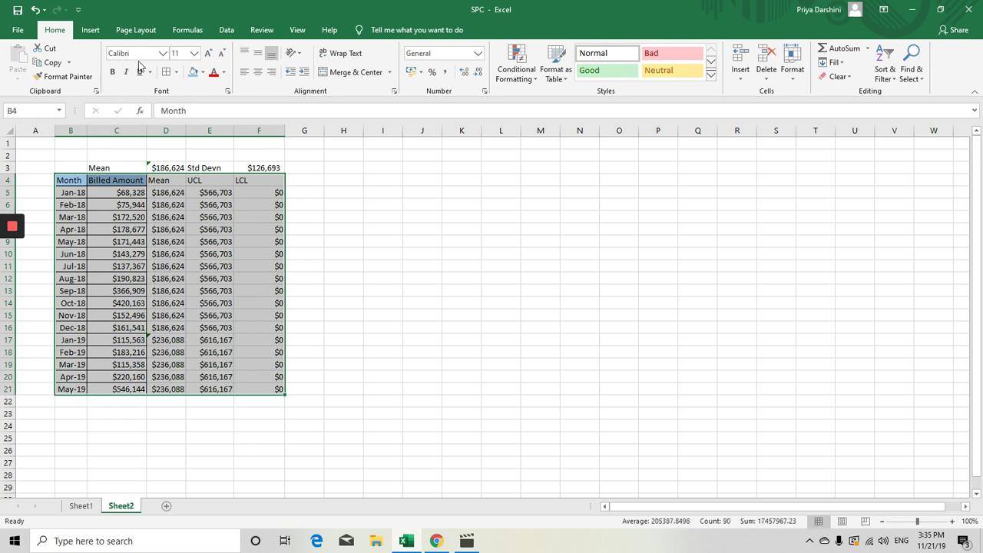
pyautogui.click(177, 72)
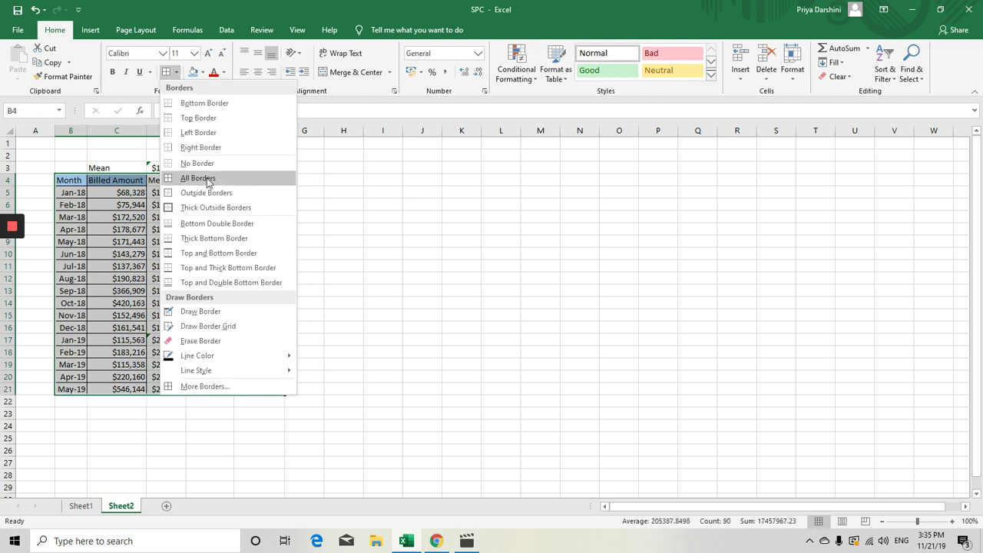
pyautogui.click(206, 178)
# Step: Fill the header row B4:F4 with the same light blue as the Month header
pyautogui.moveTo(65, 181); pyautogui.dragTo(277, 181)
pyautogui.click(193, 72)
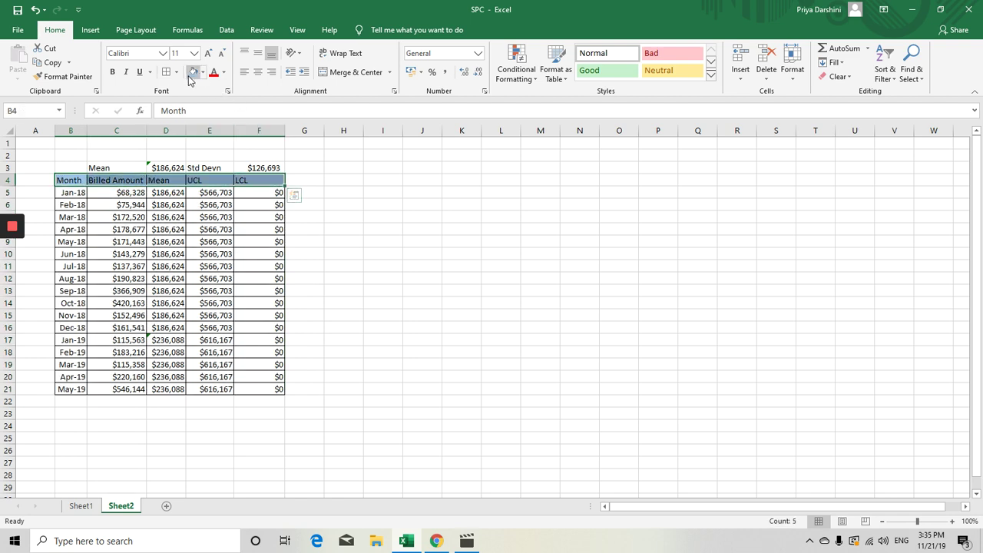
pyautogui.click(315, 181)
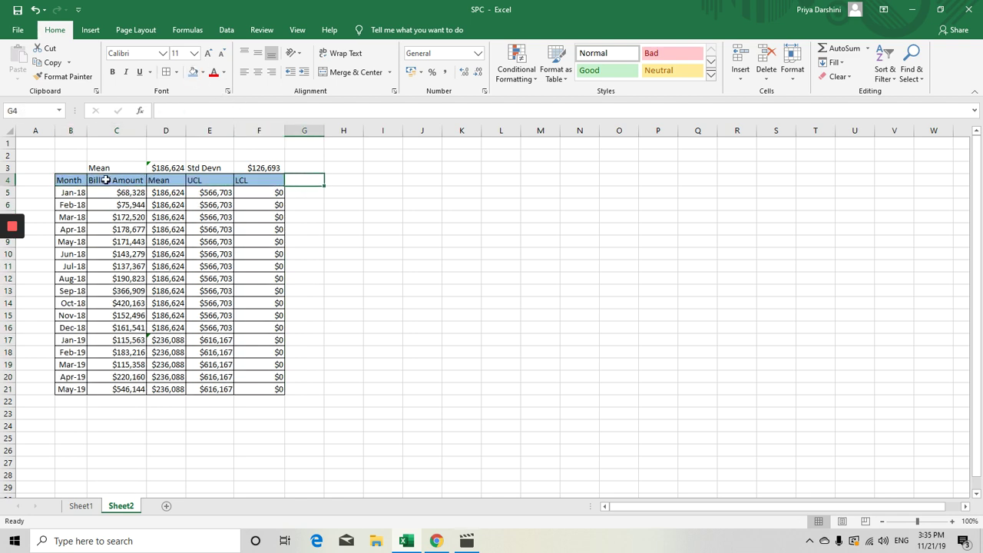
# Step: Make the header row B4:F4 bold
pyautogui.moveTo(76, 180); pyautogui.dragTo(242, 183)
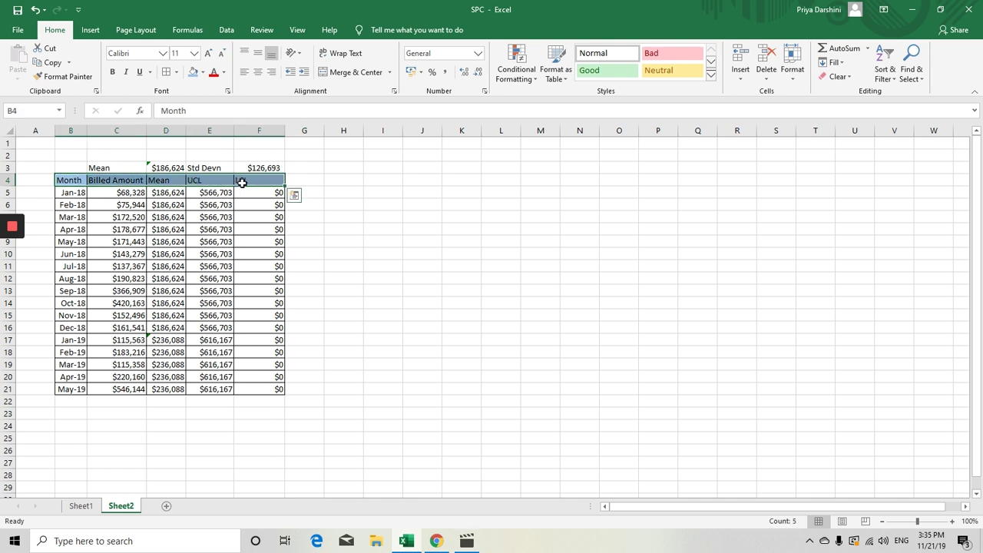
pyautogui.hotkey('ctrl', 'b')
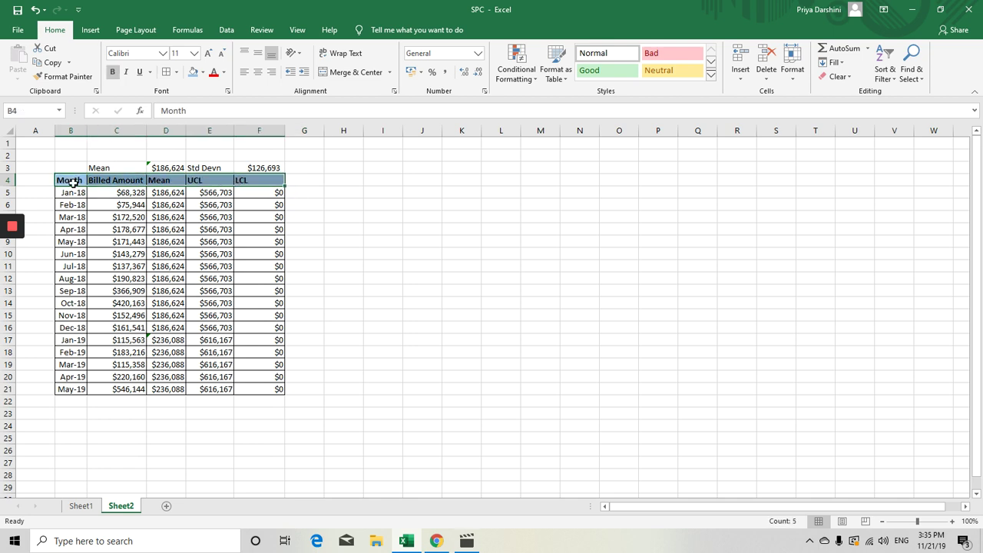
# Step: Insert a 2-D line chart from the whole table range B4:F21
pyautogui.moveTo(101, 184); pyautogui.dragTo(269, 388)
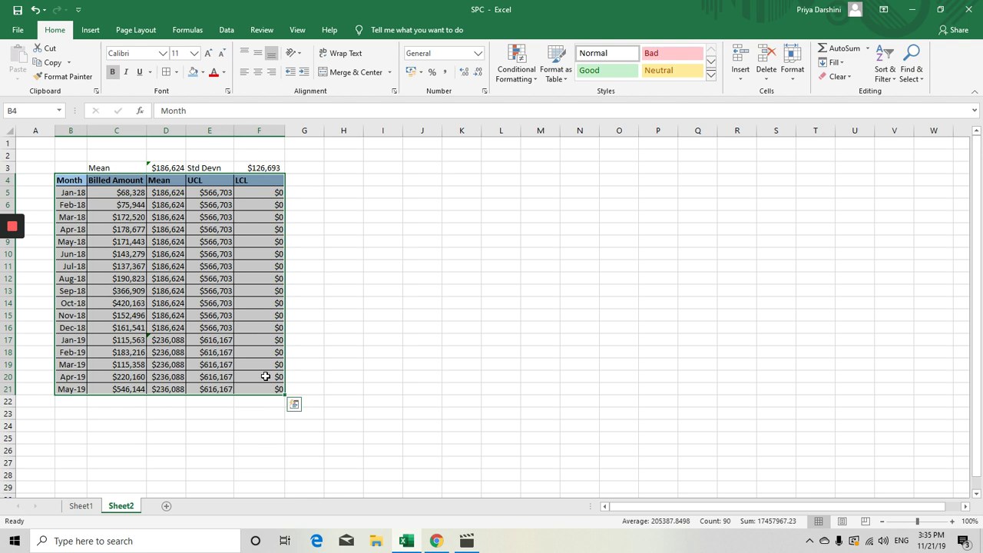
pyautogui.click(90, 30)
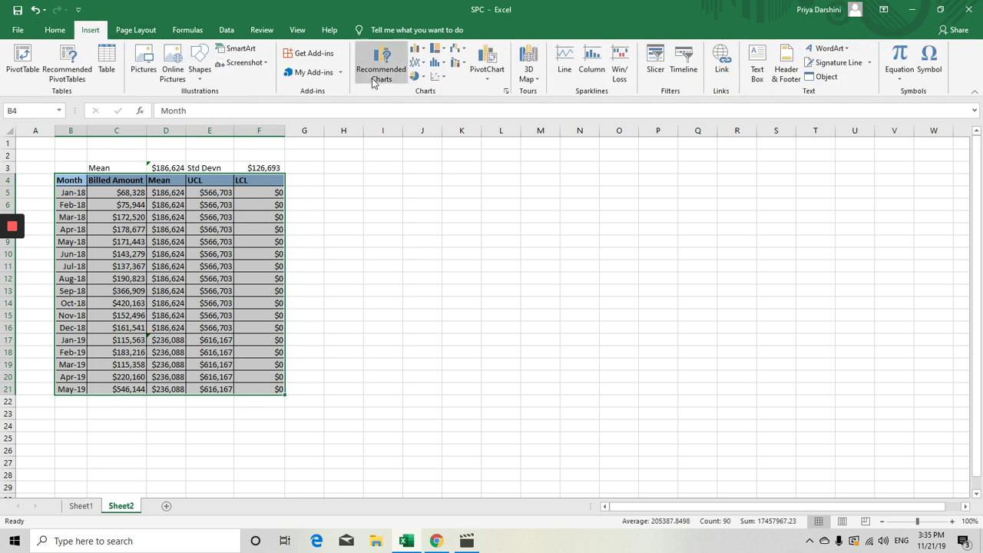
pyautogui.click(419, 62)
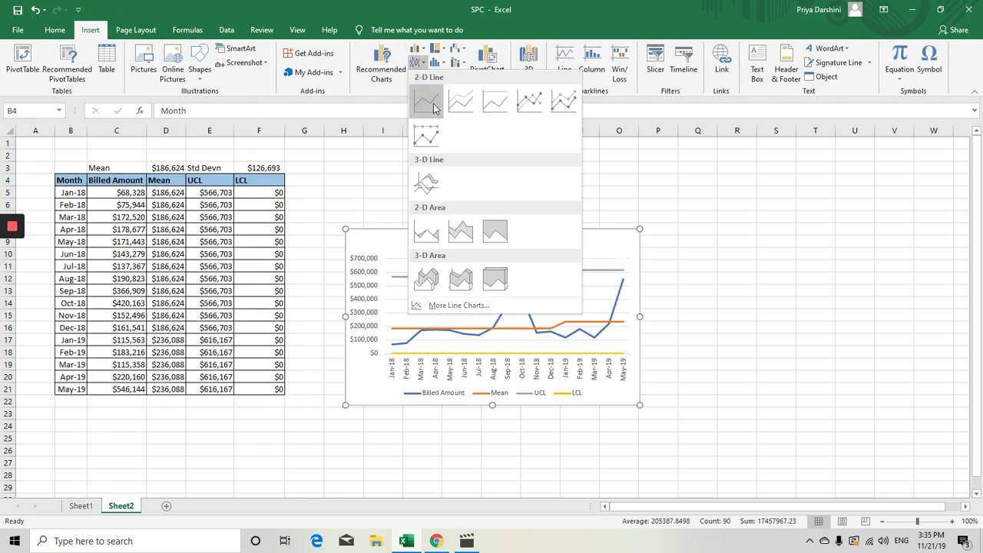
pyautogui.click(434, 107)
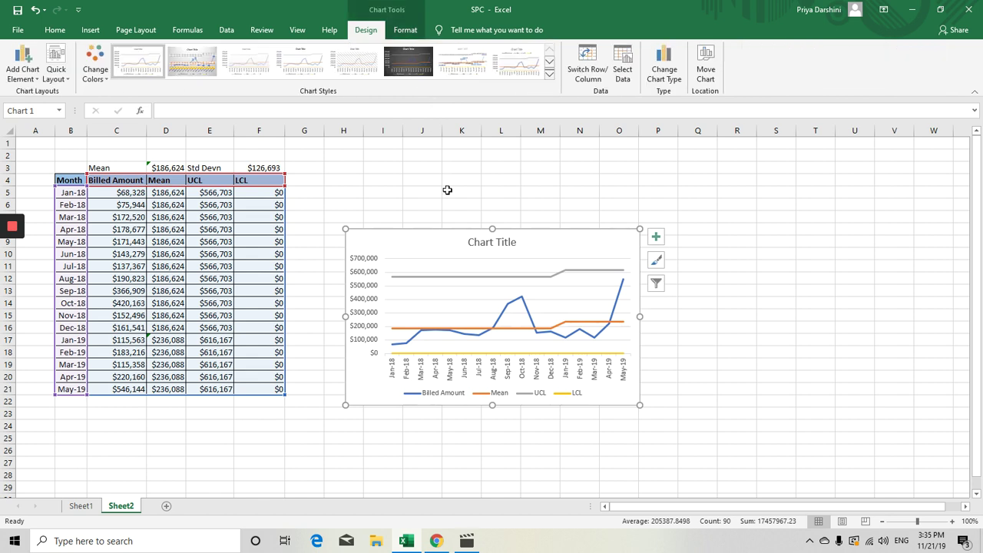
# Step: Move the line chart up beside the table and enlarge it to span about columns H to T and rows 3 to 21
pyautogui.moveTo(443, 226); pyautogui.dragTo(433, 160)
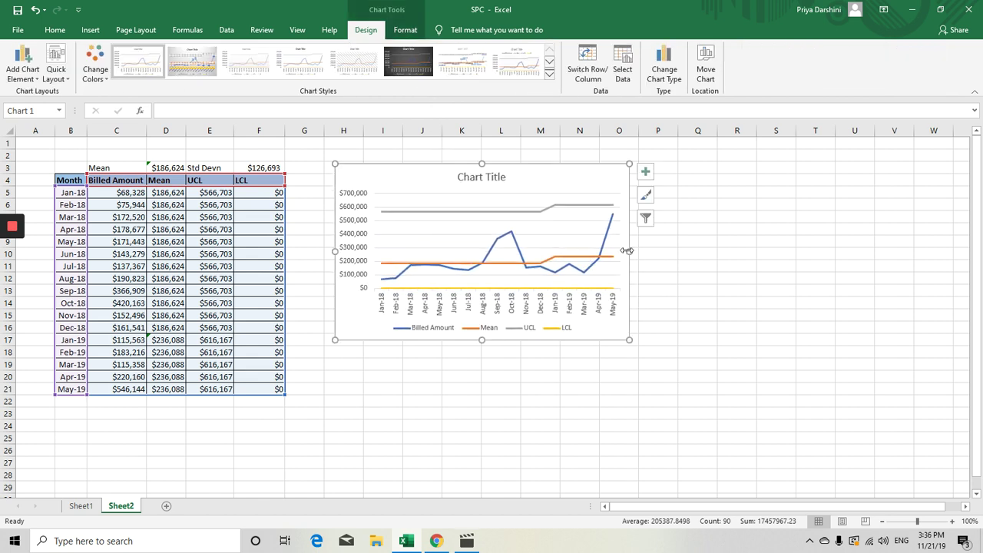
pyautogui.moveTo(627, 251); pyautogui.dragTo(818, 252)
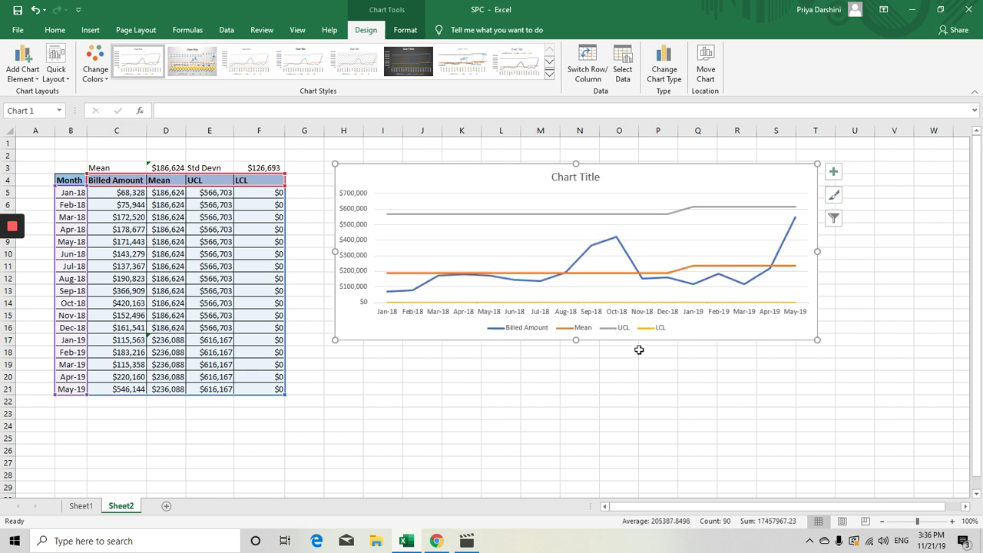
pyautogui.moveTo(578, 343); pyautogui.dragTo(577, 400)
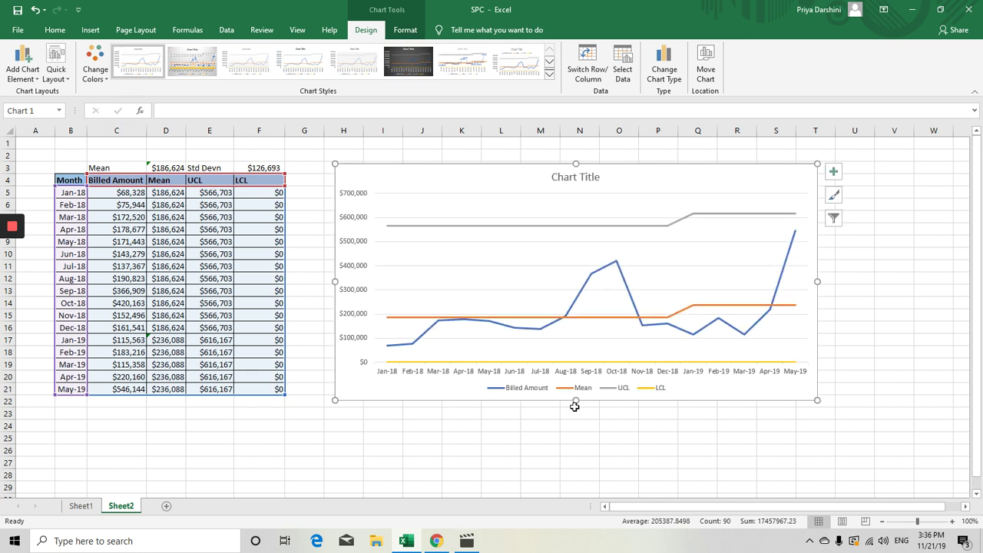
pyautogui.click(473, 242)
pyautogui.press('Escape')
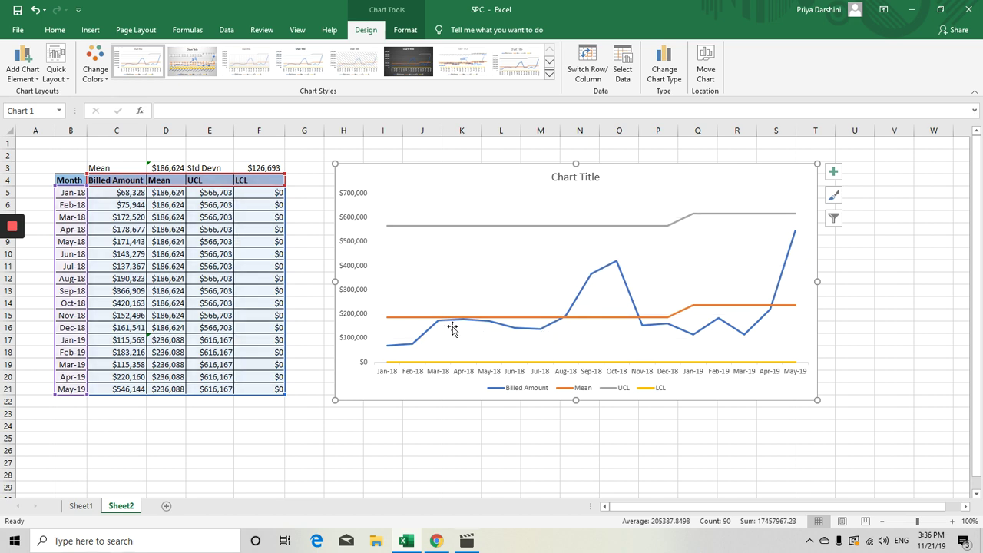
pyautogui.moveTo(587, 321)
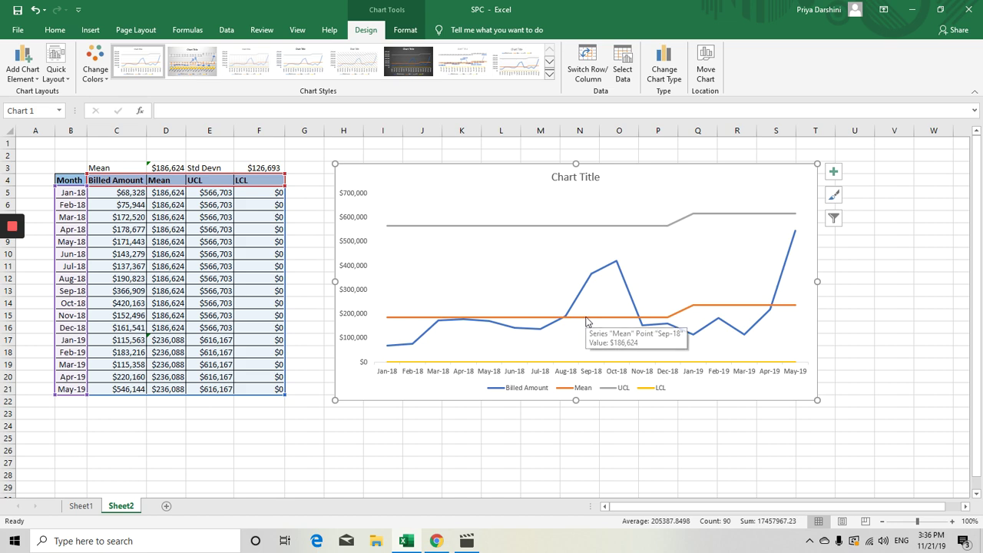
# Step: Draw a bent line callout about 0.41" by 0.79" above the 2019 mean line, give it an orange outline style and label it Mean
pyautogui.click(91, 32)
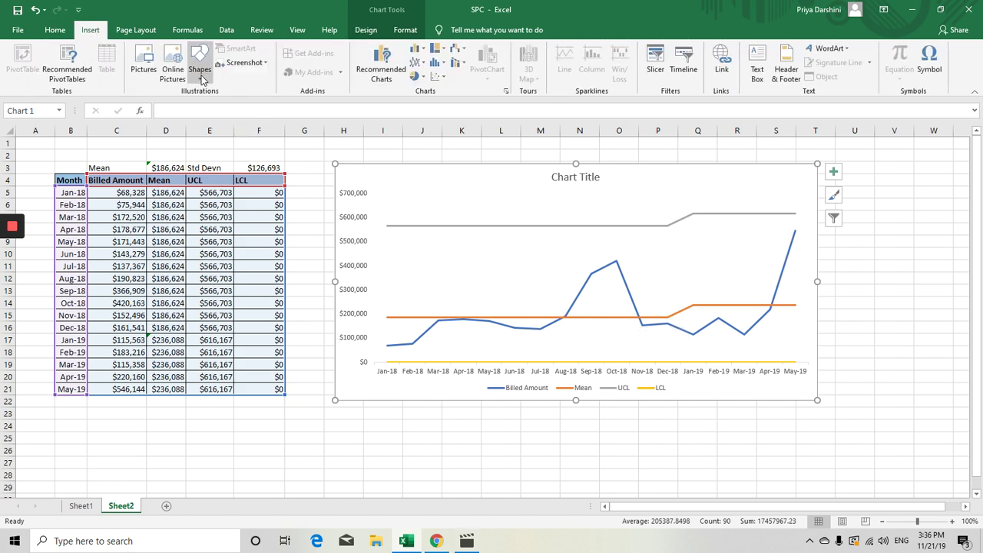
pyautogui.click(201, 71)
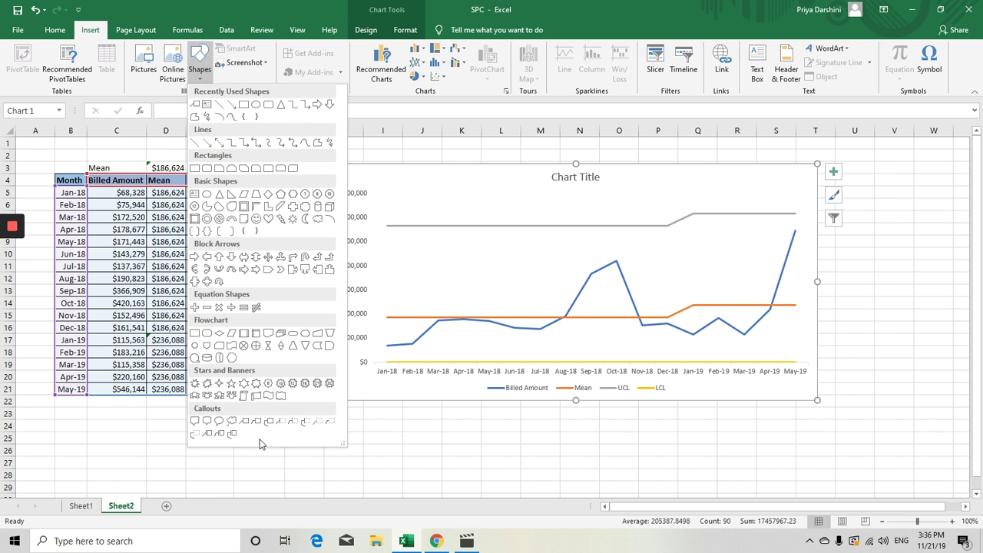
pyautogui.click(256, 422)
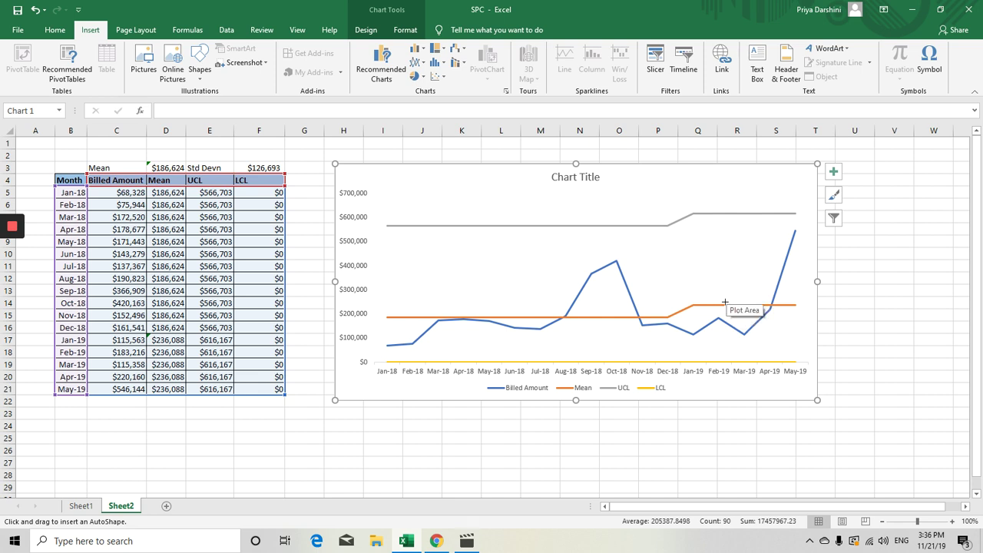
pyautogui.moveTo(726, 303); pyautogui.dragTo(772, 279)
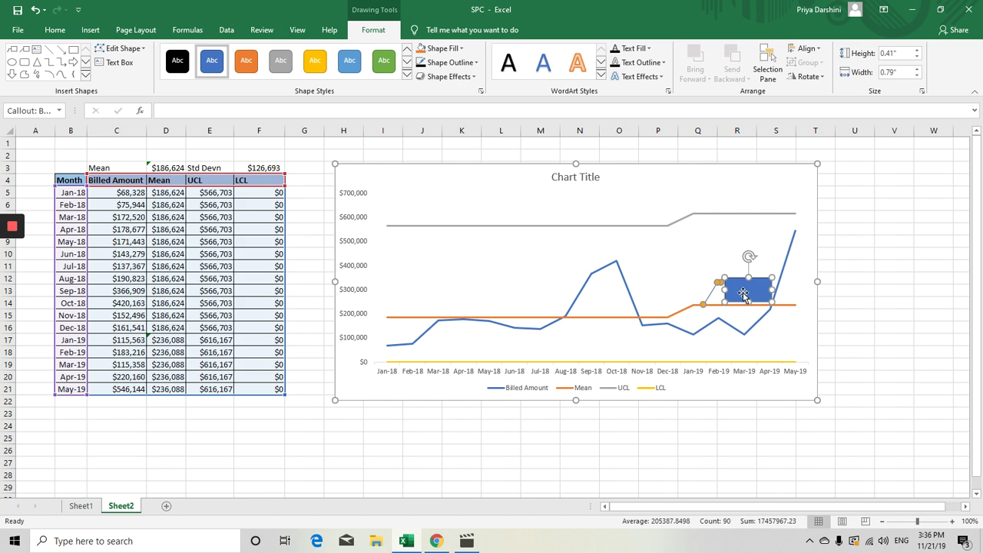
pyautogui.click(408, 74)
pyautogui.click(246, 89)
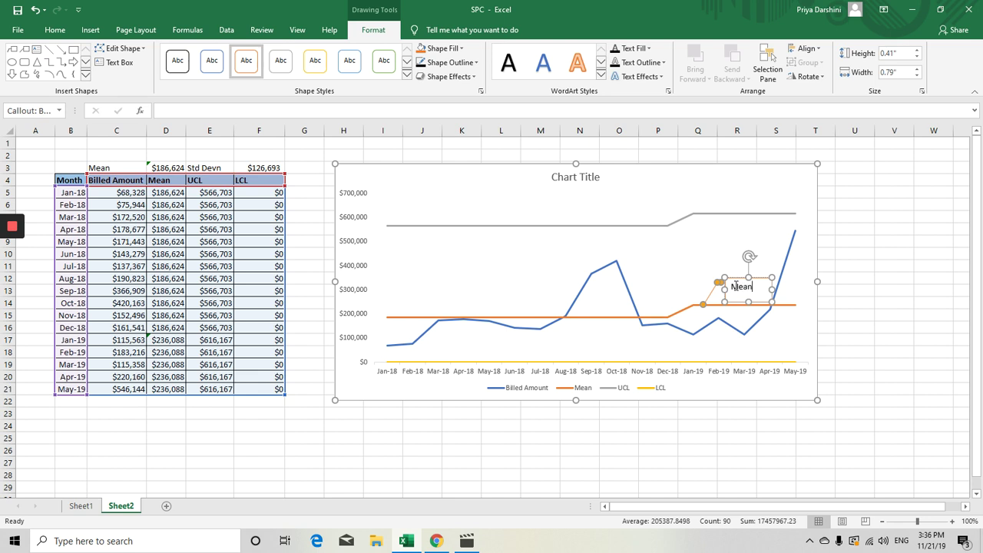
# Step: Shrink the Mean callout to about 0.28" by 0.66" and aim its leader at the mean line
pyautogui.click(749, 294)
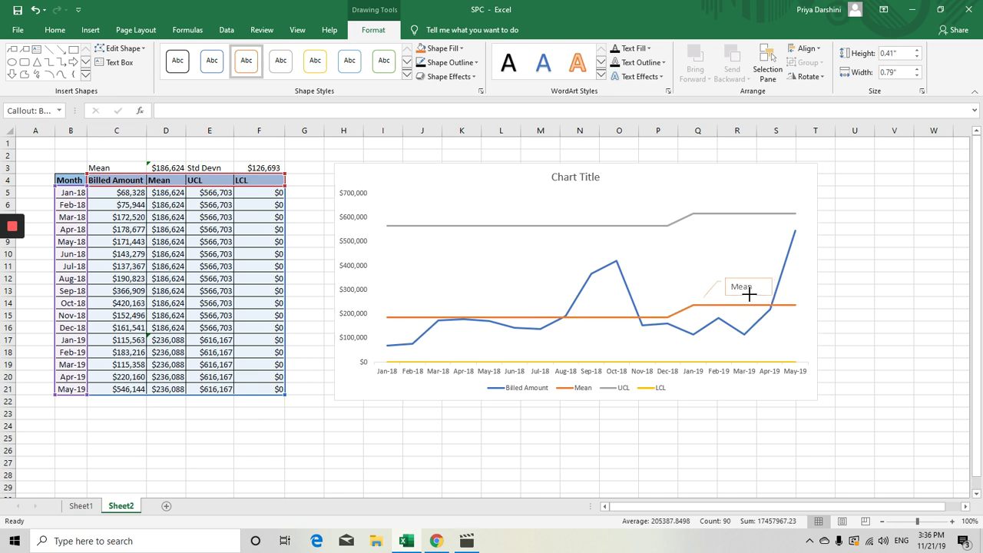
pyautogui.click(748, 290)
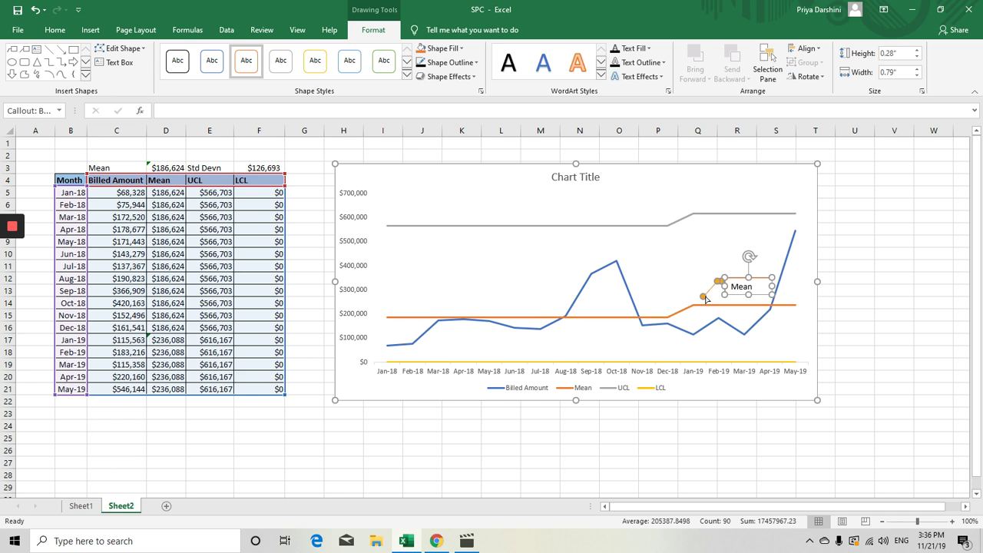
pyautogui.moveTo(705, 298); pyautogui.dragTo(702, 301)
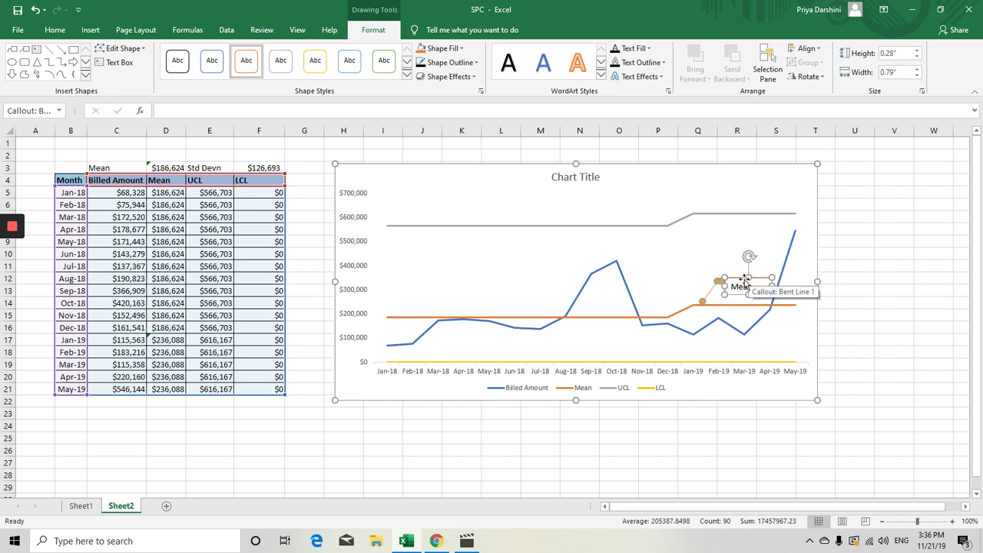
pyautogui.click(758, 287)
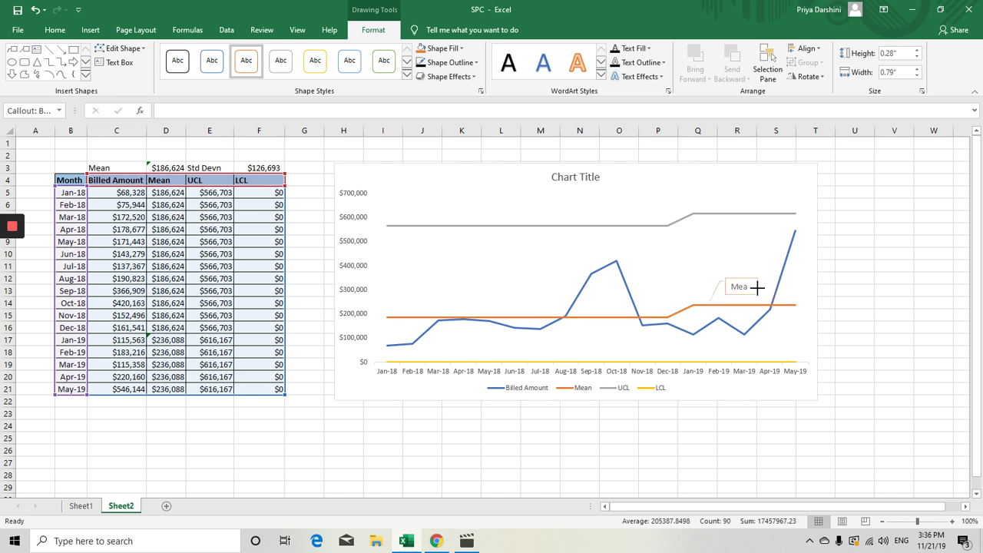
pyautogui.moveTo(758, 287); pyautogui.dragTo(764, 286)
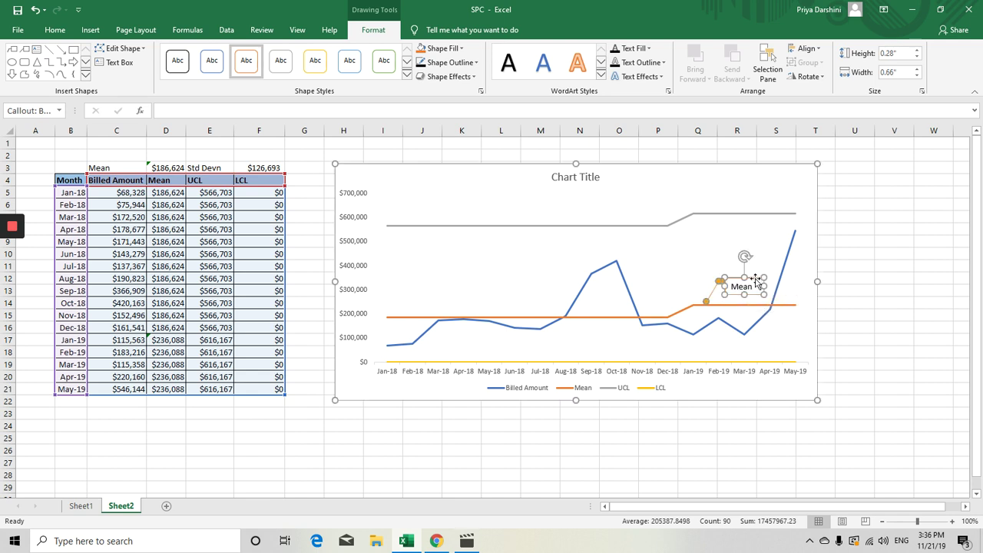
# Step: Duplicate the Mean callout and place the copy above the UCL line, with its leader touching the line near Jan-19
pyautogui.hotkey('ctrl', 'c')
pyautogui.hotkey('ctrl', 'v')
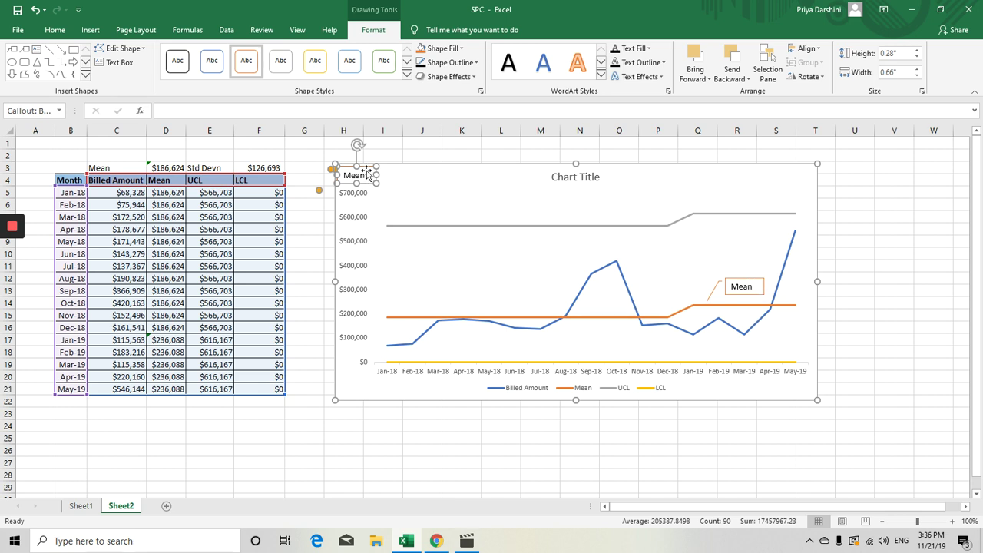
pyautogui.moveTo(371, 167); pyautogui.dragTo(739, 180)
pyautogui.moveTo(692, 205); pyautogui.dragTo(697, 212)
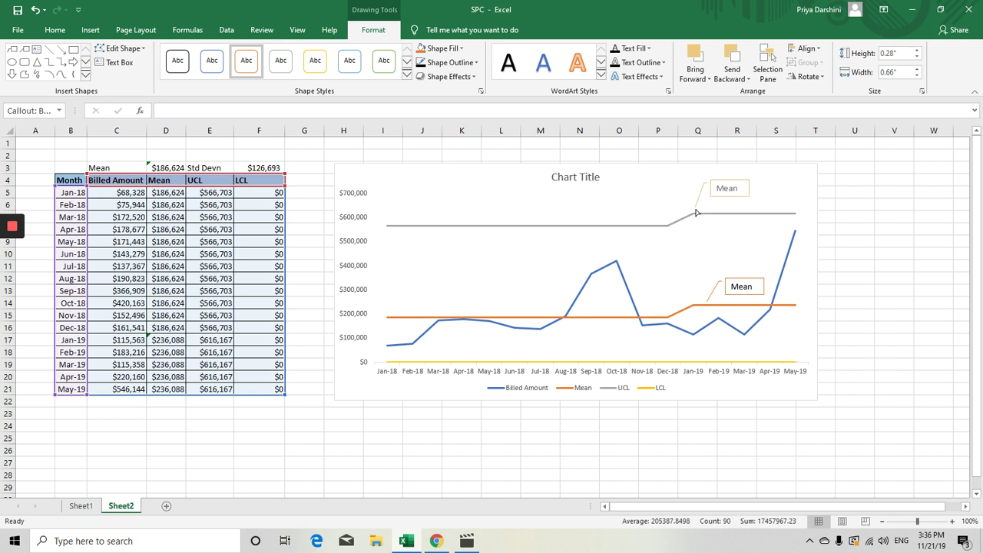
pyautogui.click(698, 214)
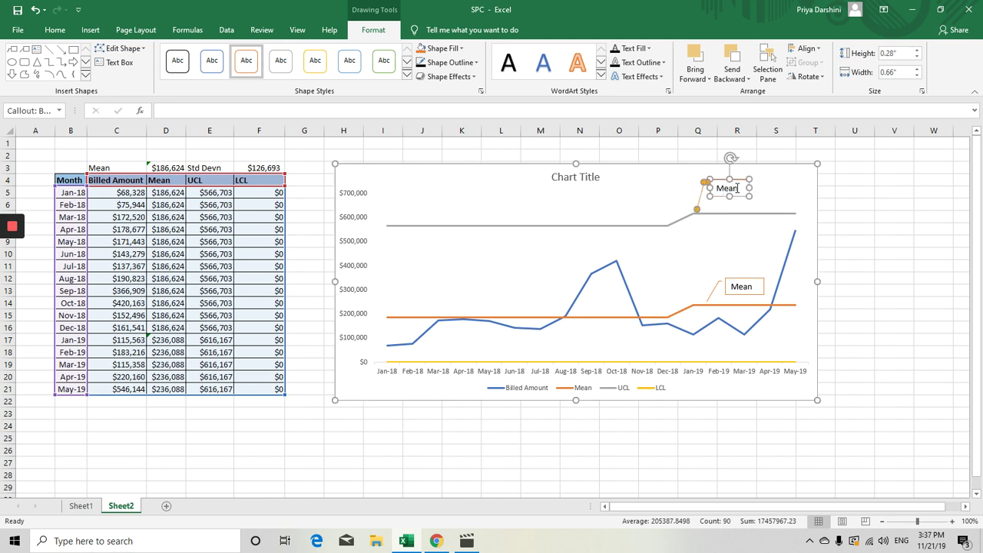
# Step: Change the copied callout's text to UCL and narrow the box to about 0.52"
pyautogui.moveTo(738, 188); pyautogui.dragTo(725, 194)
pyautogui.press('Delete')
pyautogui.moveTo(741, 190); pyautogui.dragTo(716, 187)
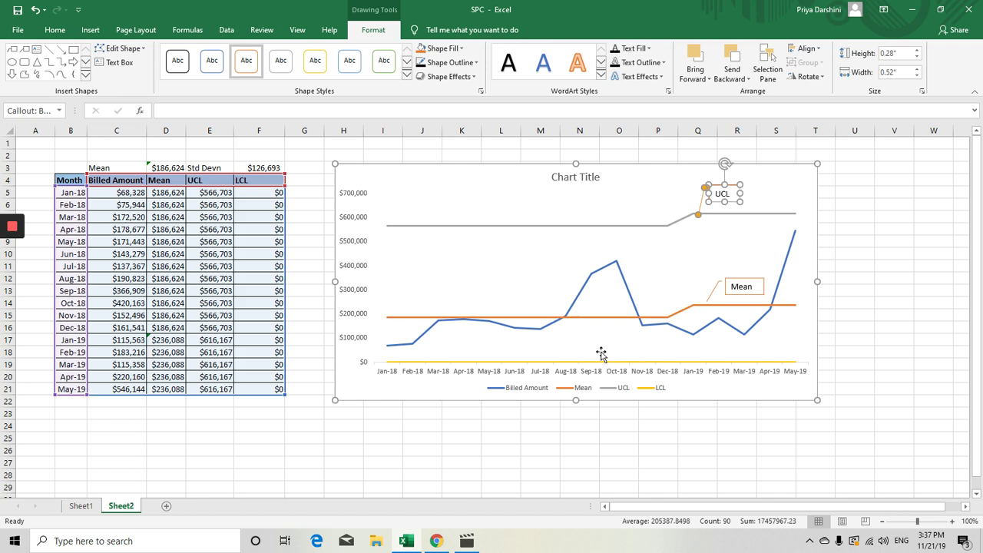
pyautogui.click(585, 290)
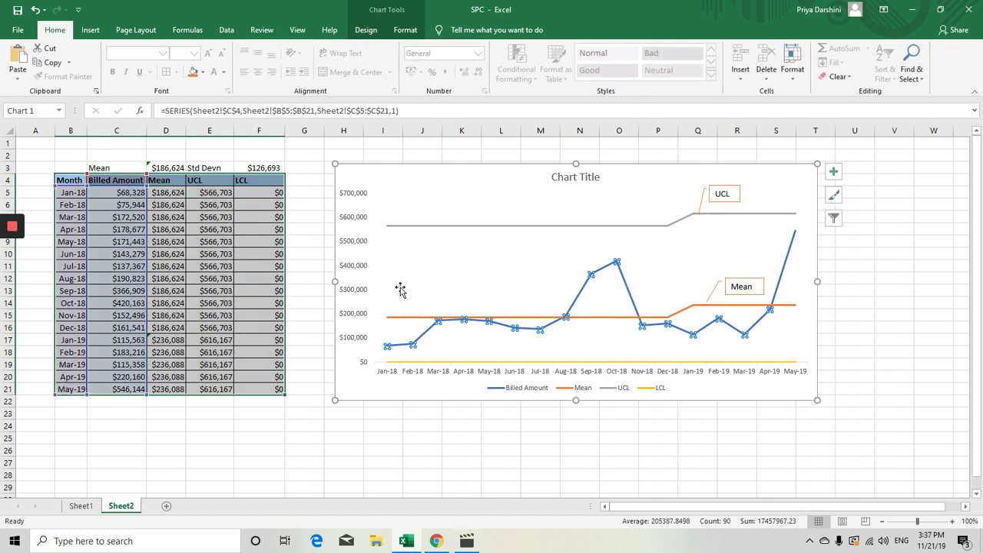
pyautogui.click(497, 352)
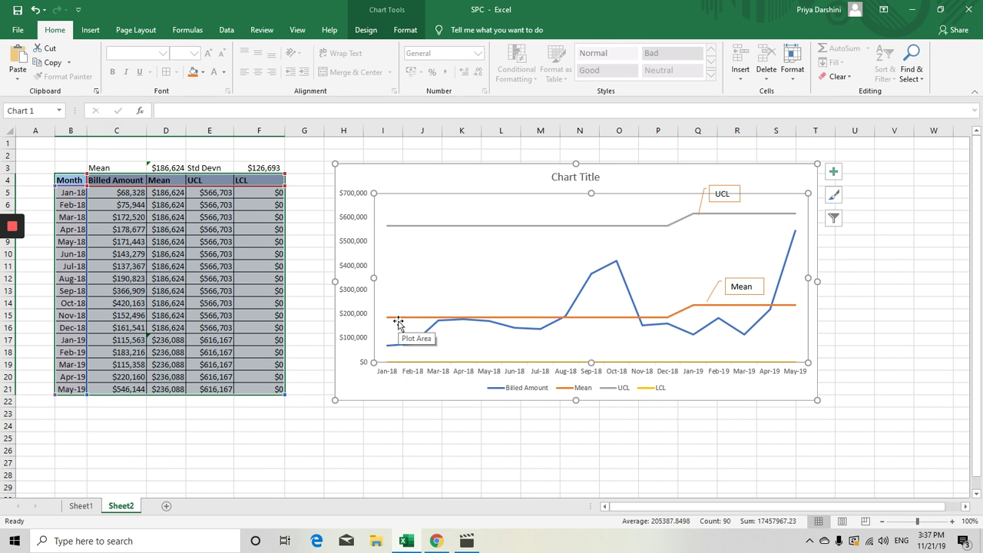
pyautogui.click(542, 392)
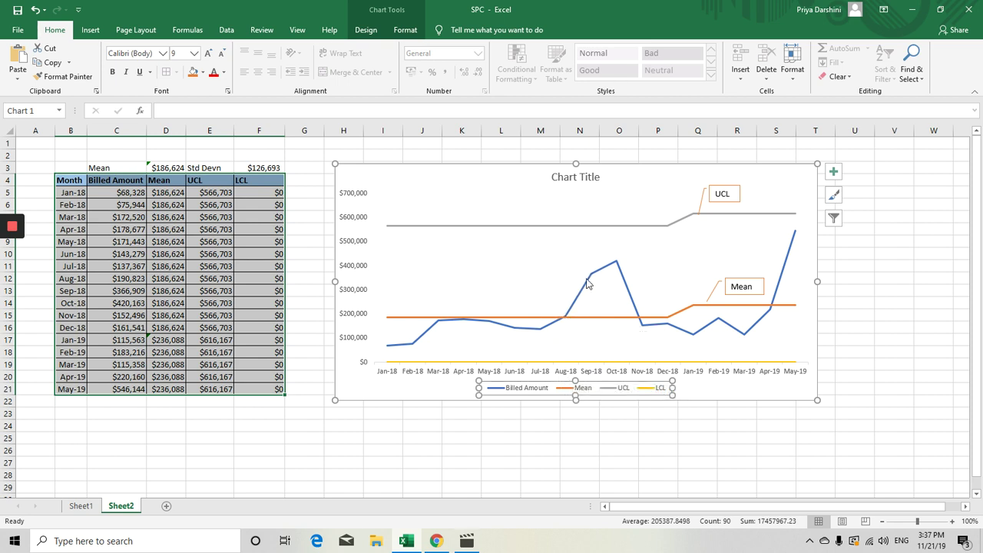
# Step: Add data labels to the Billed Amount series in the chart
pyautogui.rightClick(591, 276)
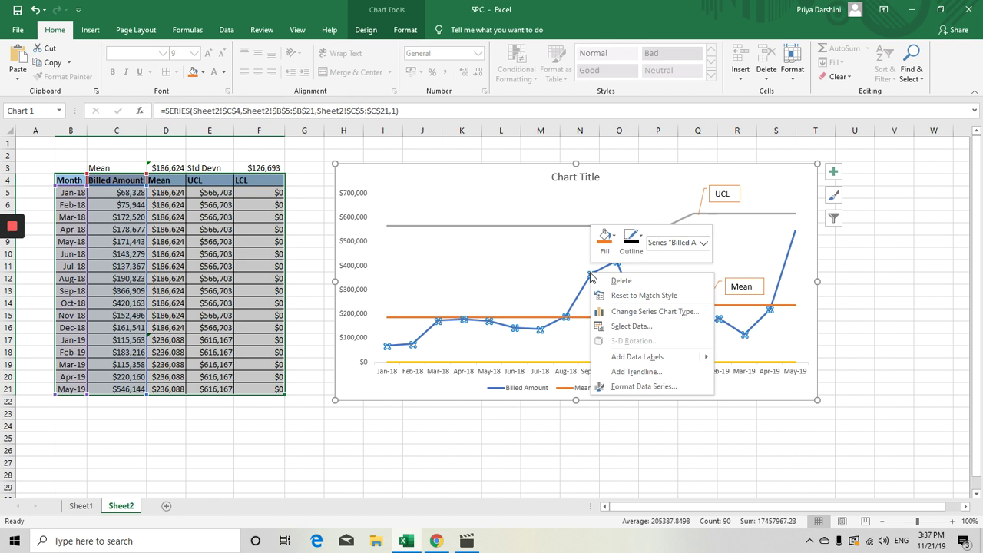
pyautogui.click(635, 359)
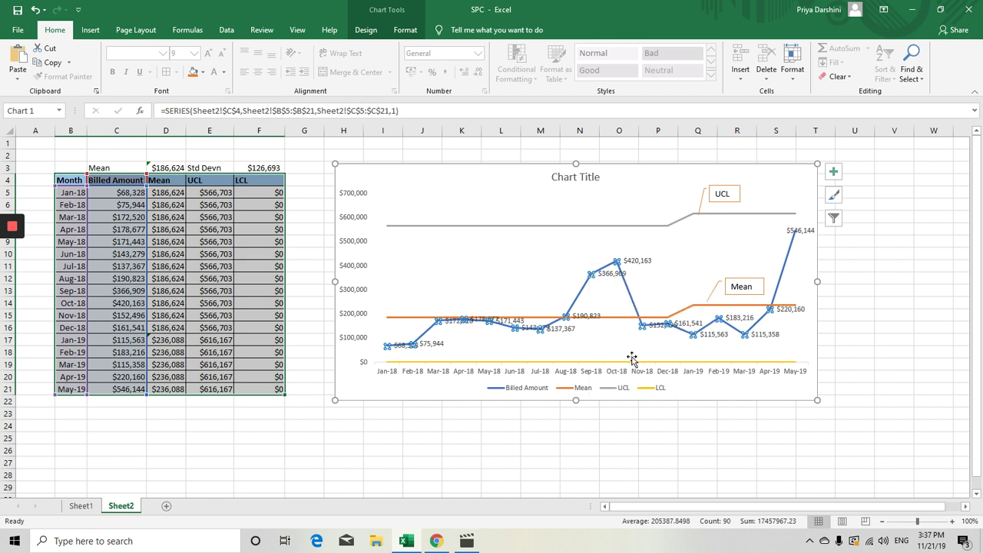
pyautogui.click(603, 353)
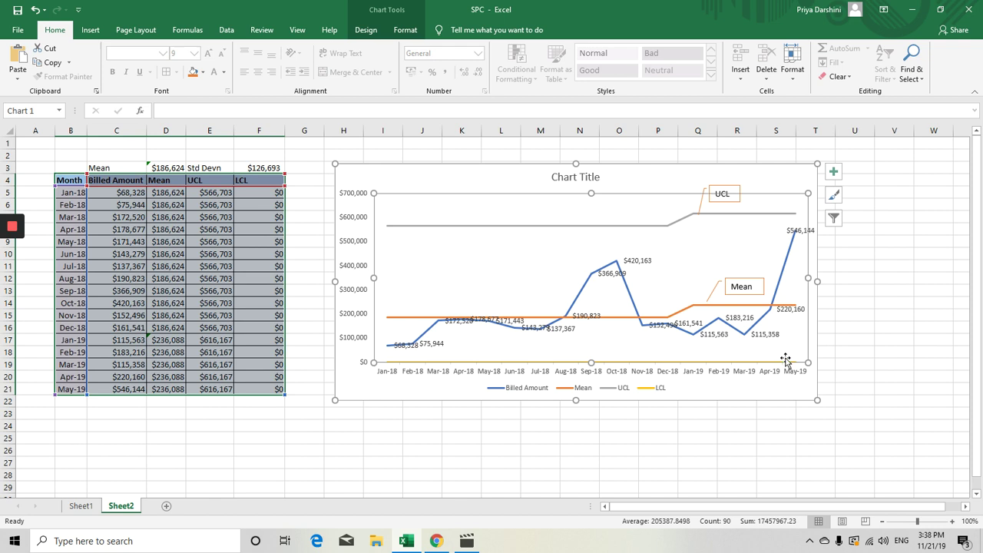
# Step: Widen the chart slightly so that it extends across column T
pyautogui.click(817, 282)
pyautogui.moveTo(817, 282); pyautogui.dragTo(838, 282)
pyautogui.click(675, 428)
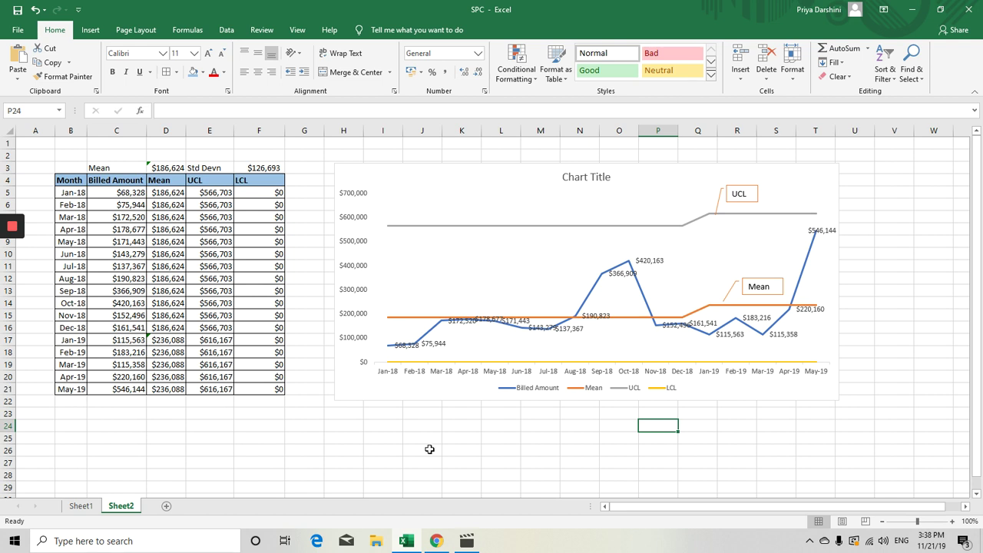
# Step: Set the chart area's outline to the Automatic black color
pyautogui.click(484, 168)
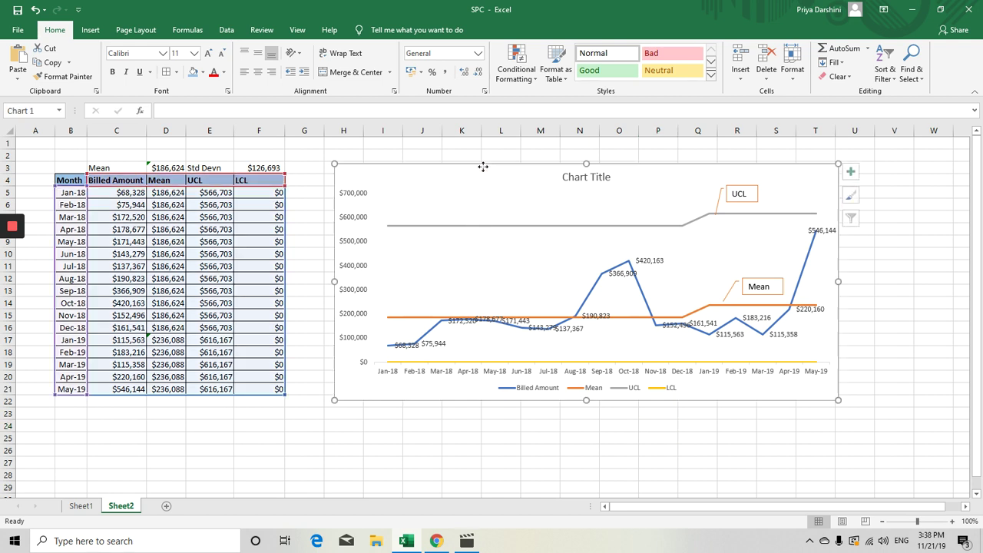
pyautogui.rightClick(484, 168)
pyautogui.click(525, 138)
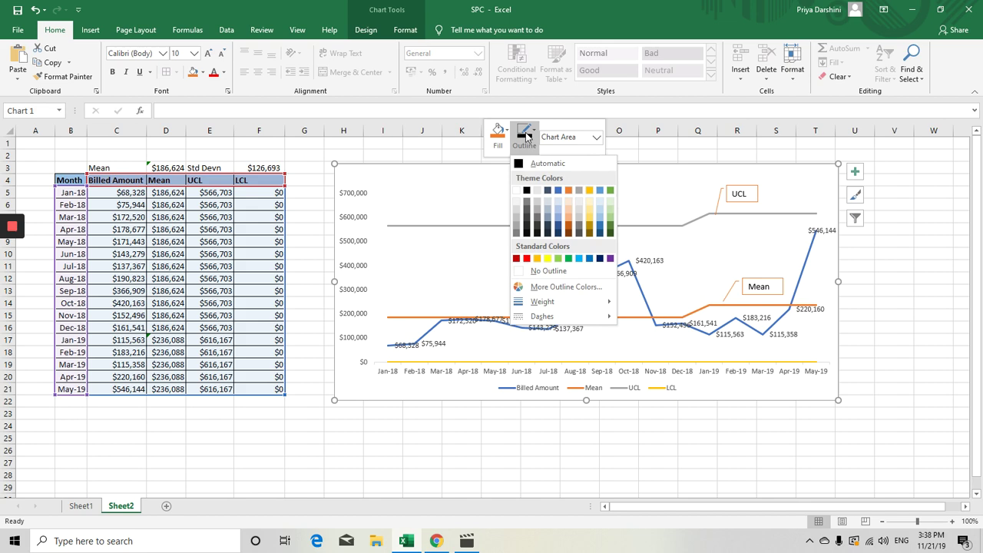
pyautogui.click(517, 163)
pyautogui.click(875, 334)
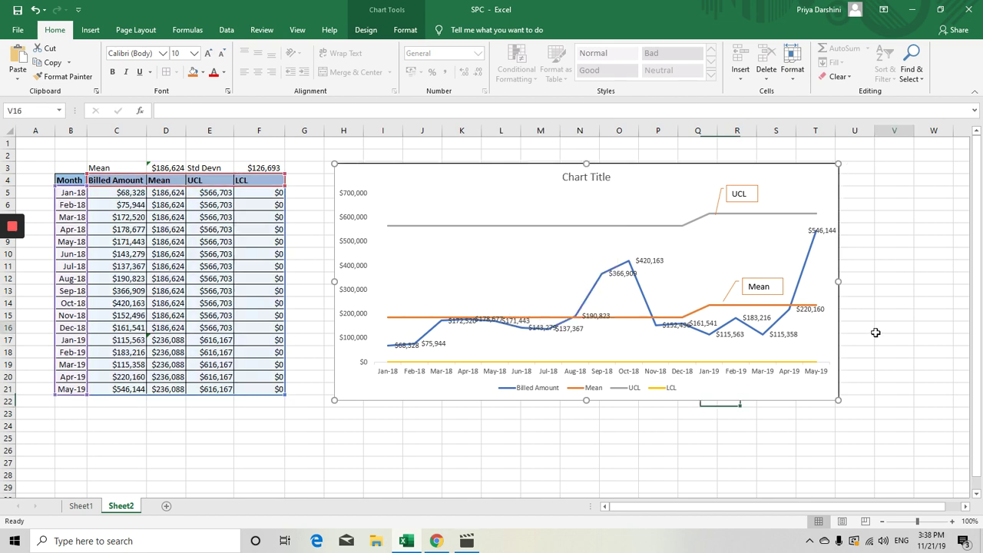
# Step: Replace the placeholder chart title with SPC and deselect the chart
pyautogui.click(594, 178)
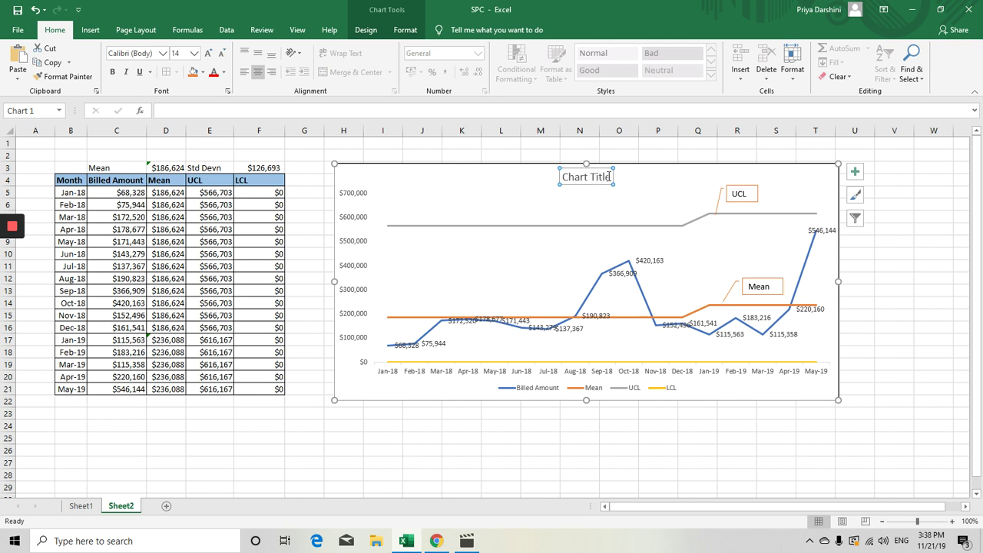
pyautogui.moveTo(608, 177); pyautogui.dragTo(565, 178)
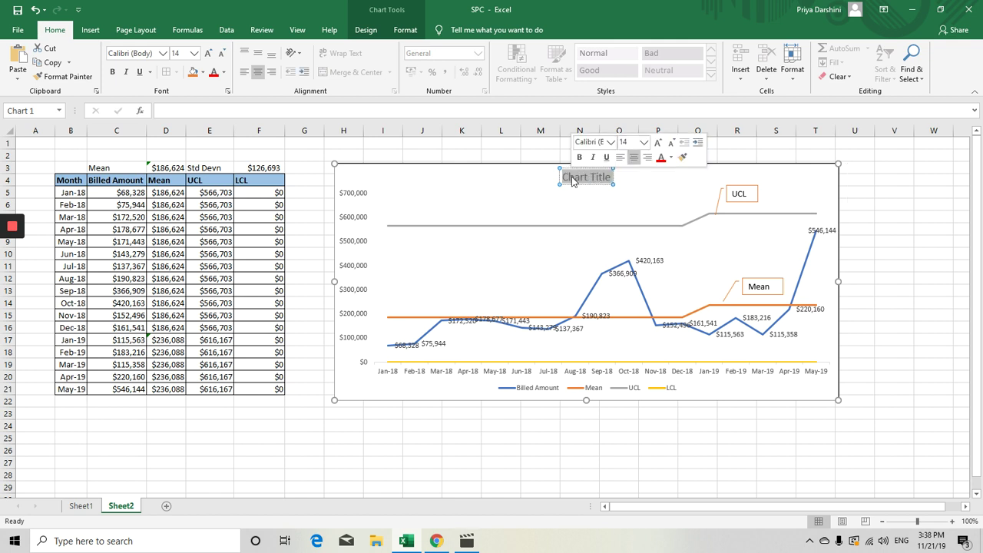
pyautogui.write('SPC')
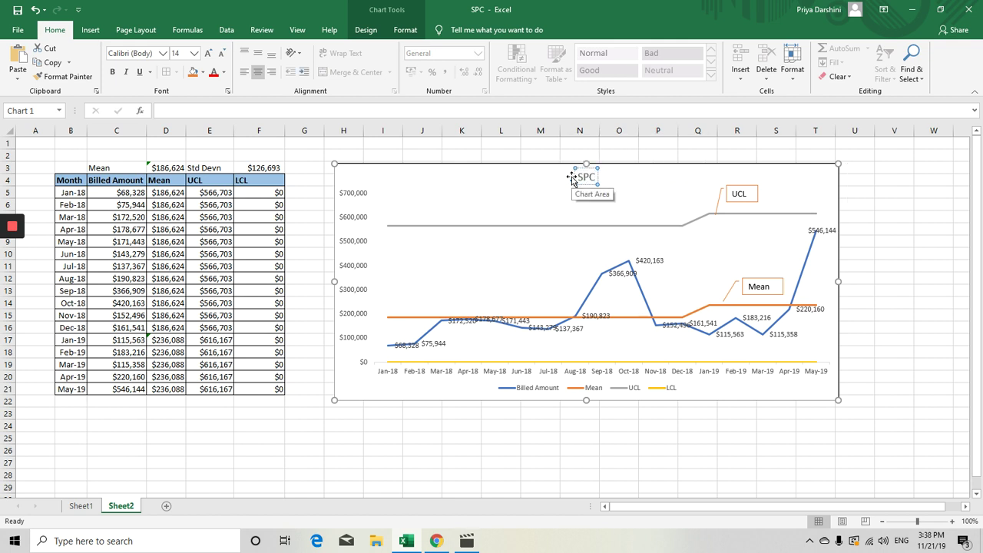
pyautogui.click(871, 215)
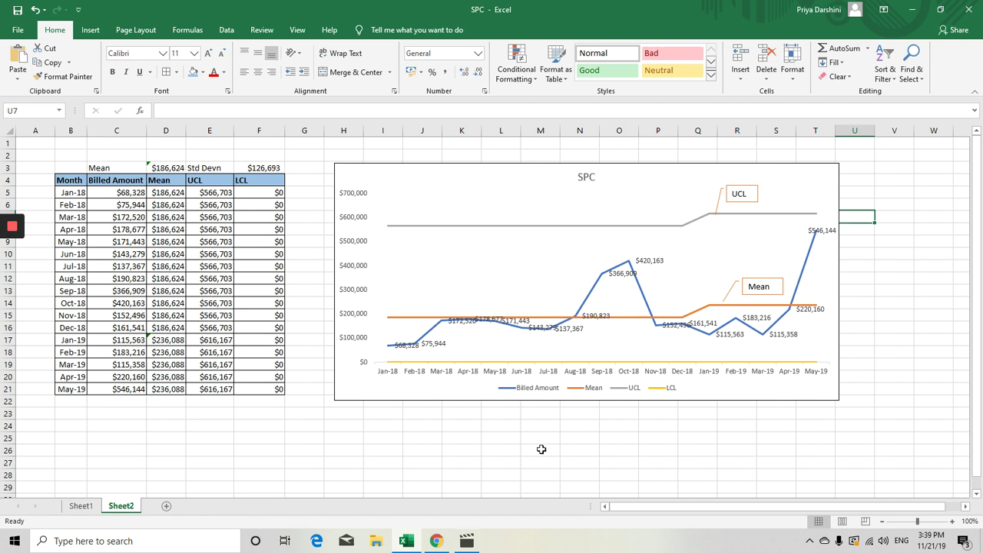
# Step: Switch to the video player window with the "SPC new" clip and bring up its playback controls
pyautogui.moveTo(465, 548)
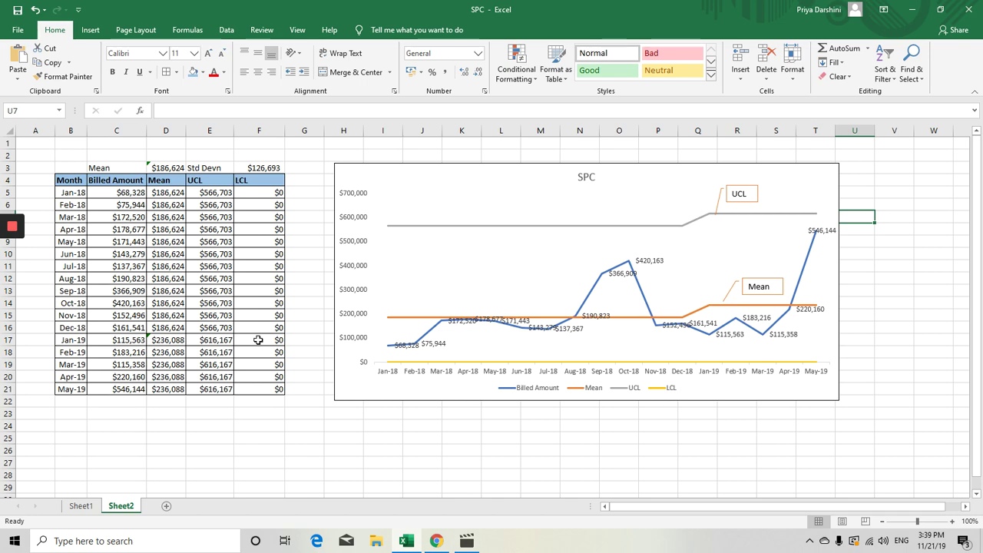
pyautogui.click(469, 469)
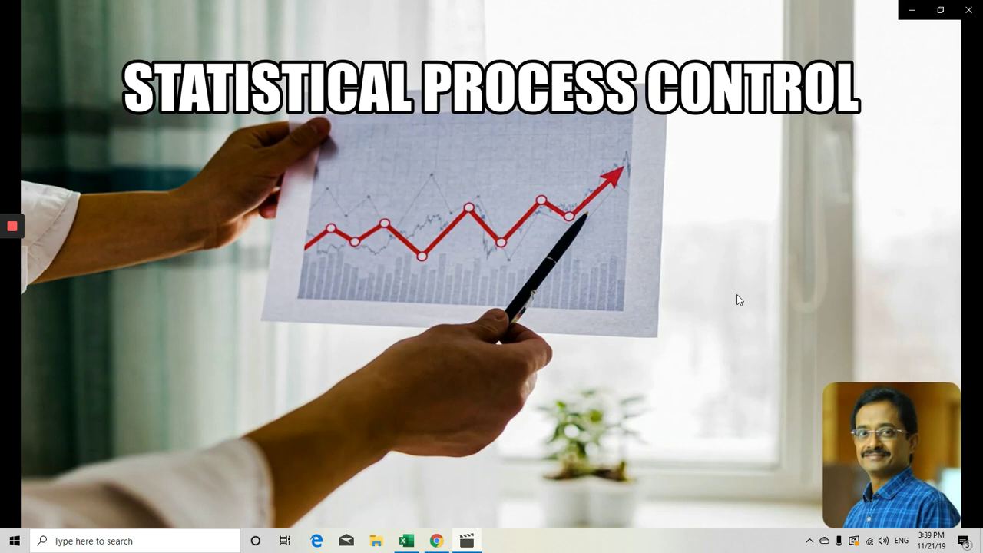
pyautogui.moveTo(798, 276)
pyautogui.moveTo(769, 208)
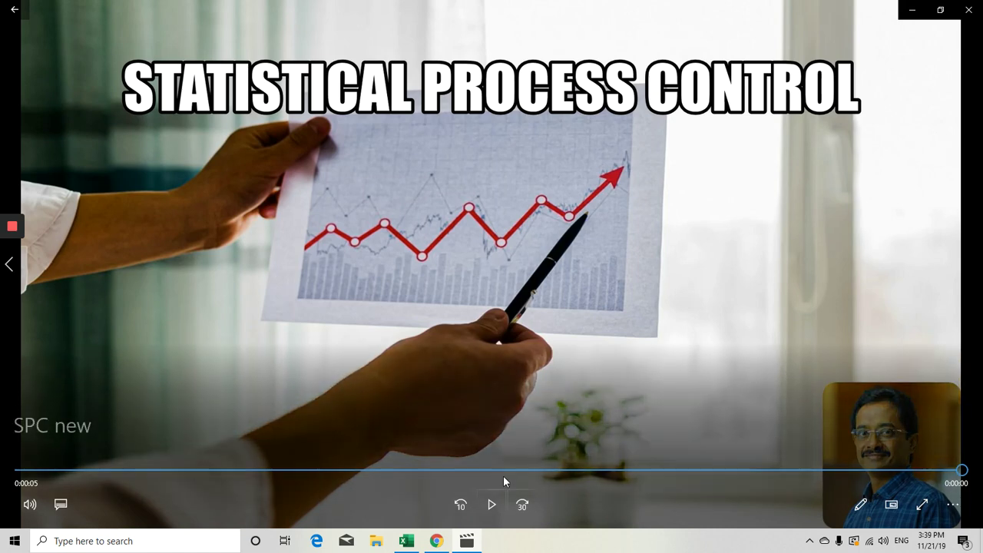